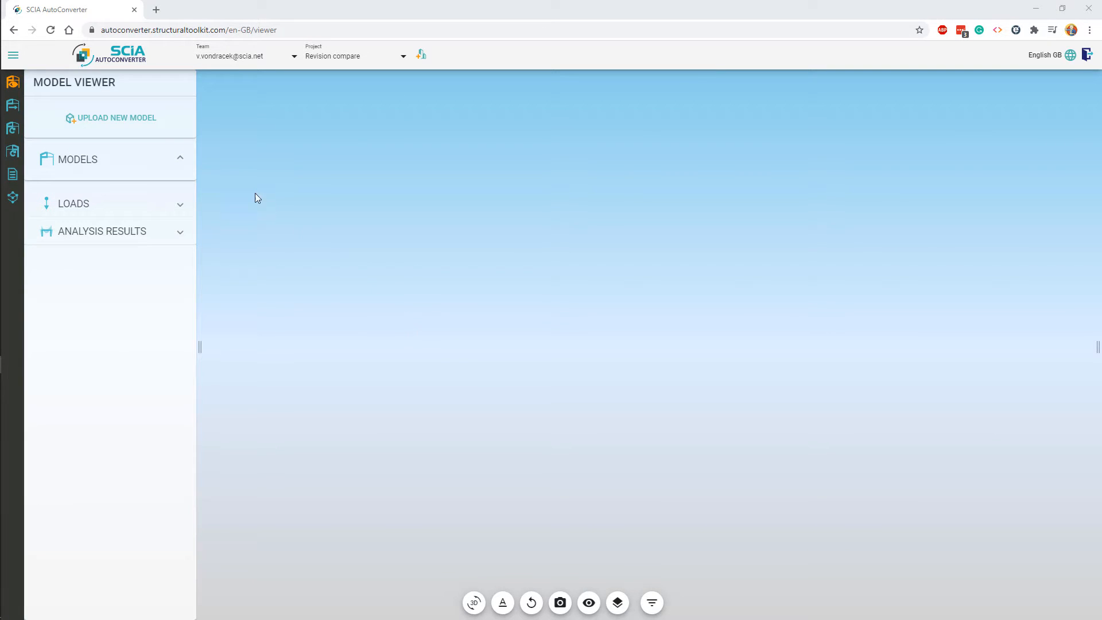
- Upload Concrete building_SM.ifc from the SM folder and create a model with the same name
left_click(137, 123)
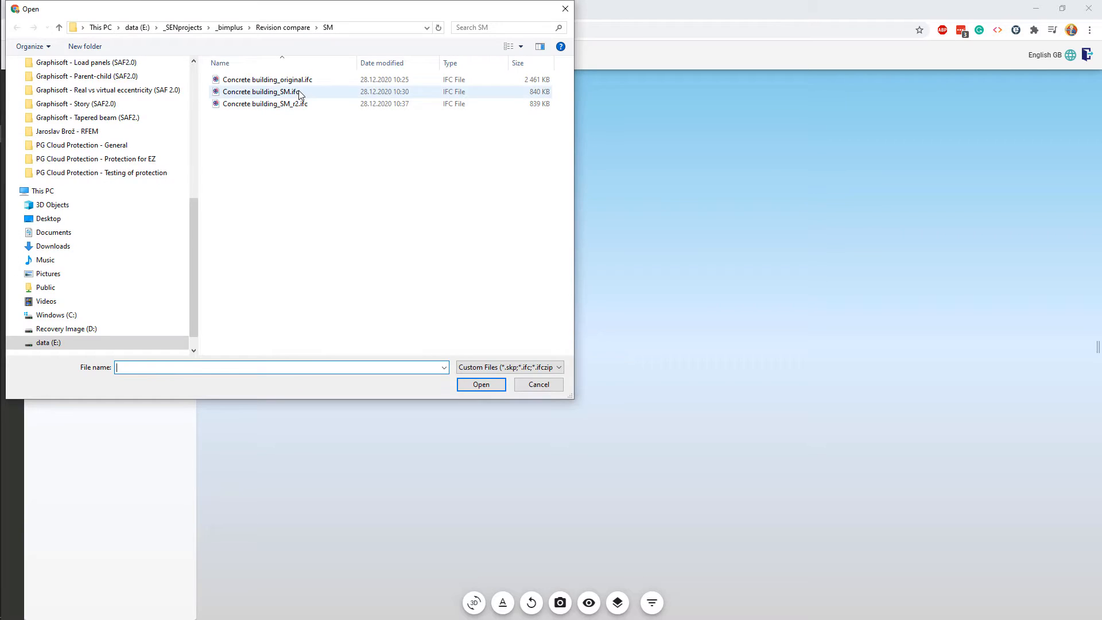
double_click(299, 92)
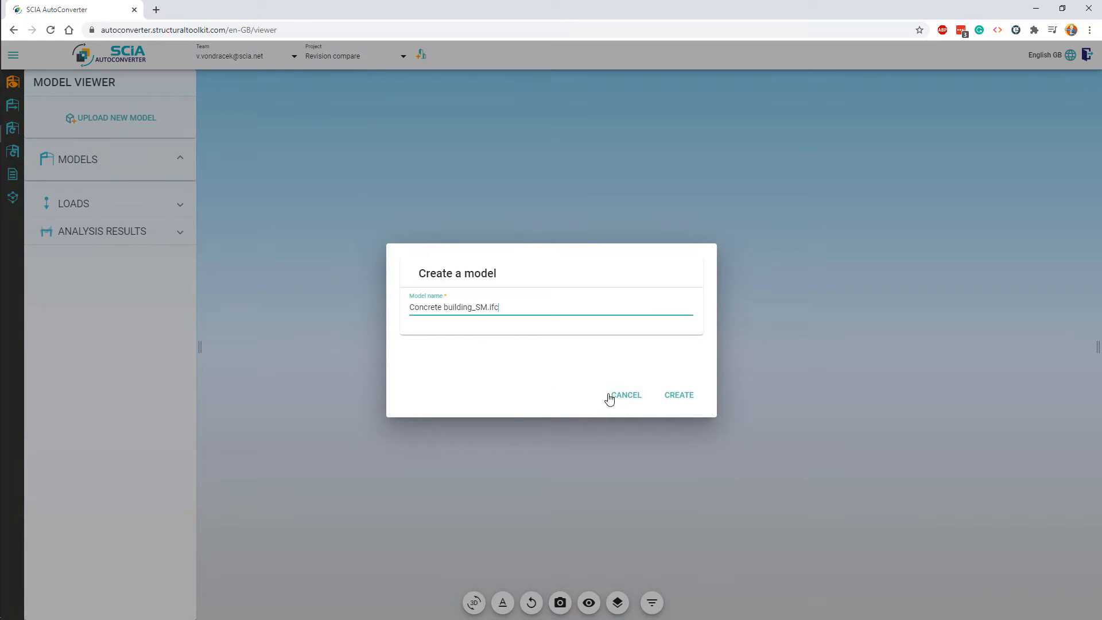
left_click(687, 407)
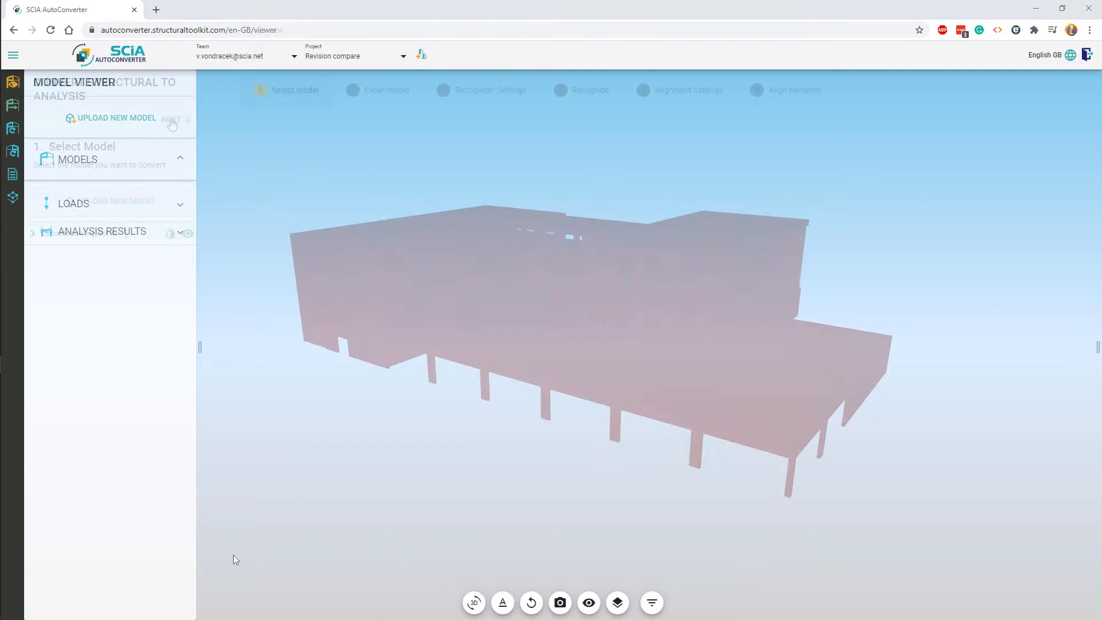
- Convert the structural model to an analysis model with the default settings, recognizing and aligning its elements
left_click(170, 119)
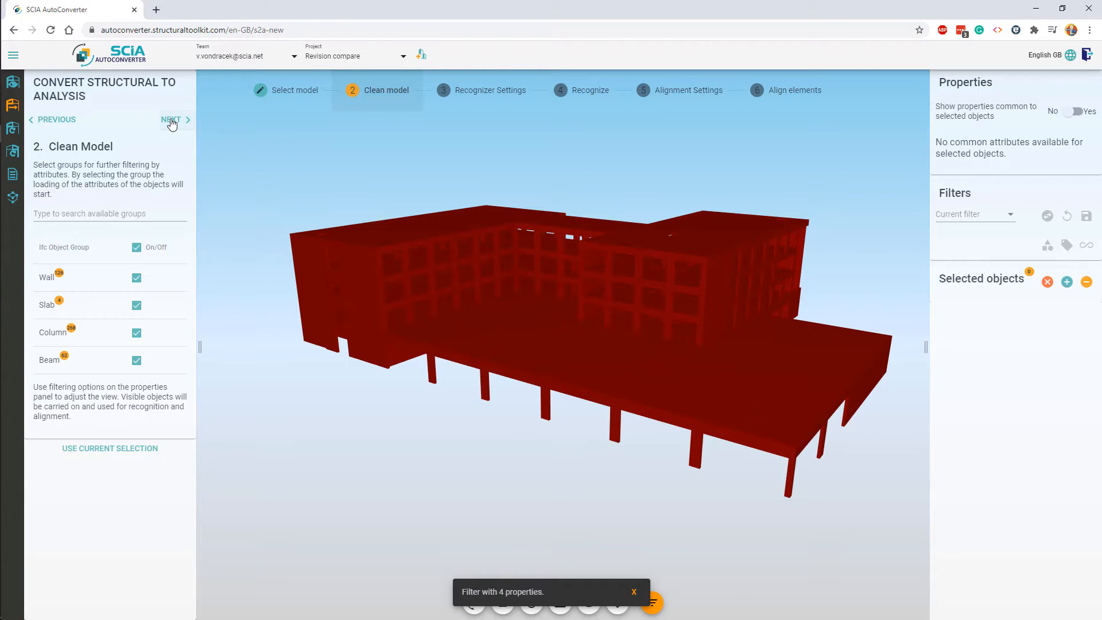
left_click(170, 120)
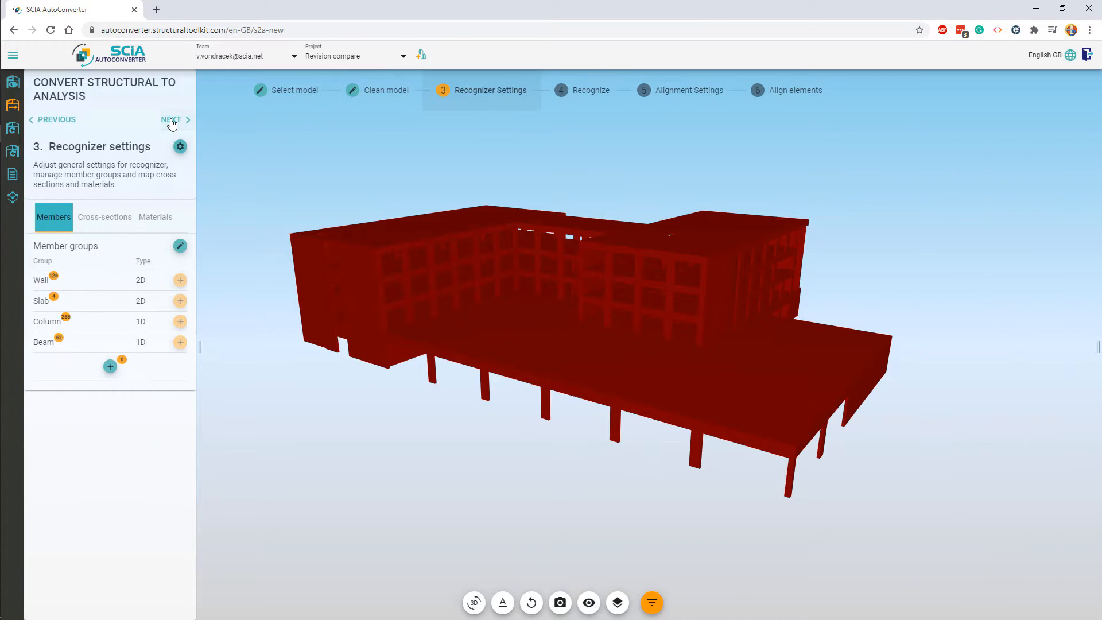
left_click(171, 120)
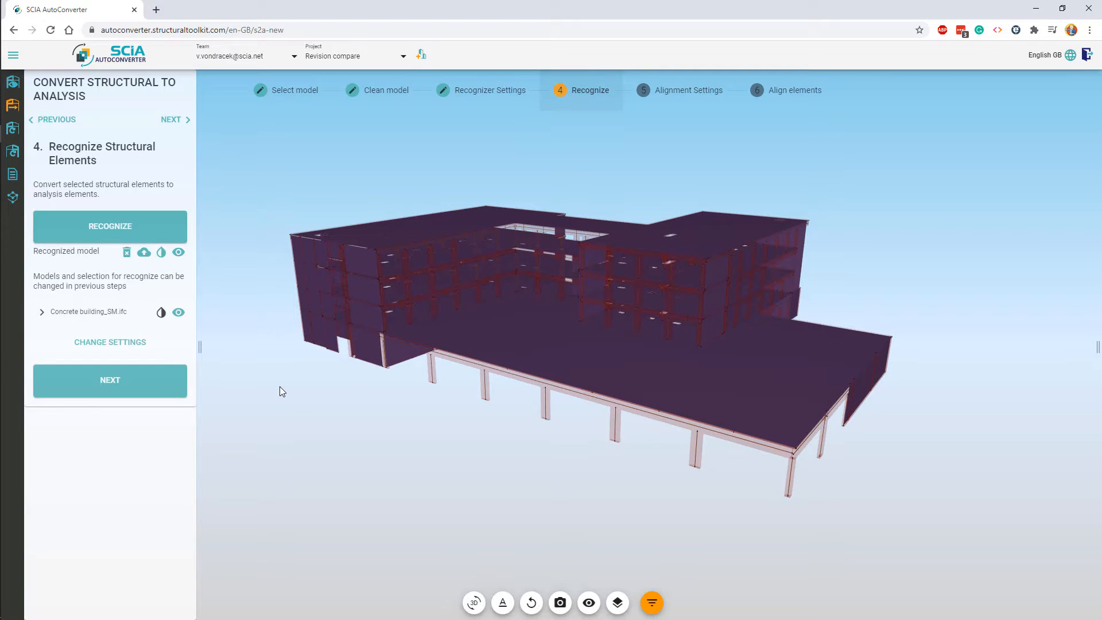
left_click(173, 120)
left_click(172, 120)
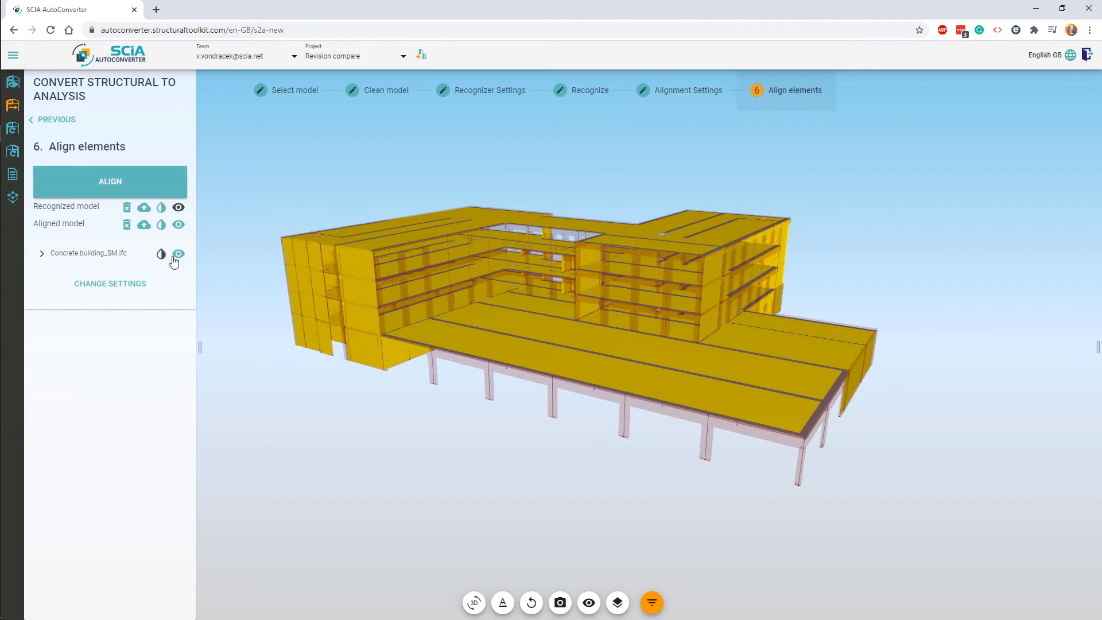
- Export the aligned model to Bimplus as a new analysis model named Concrete building_AM in the Revision compare project
left_click(144, 225)
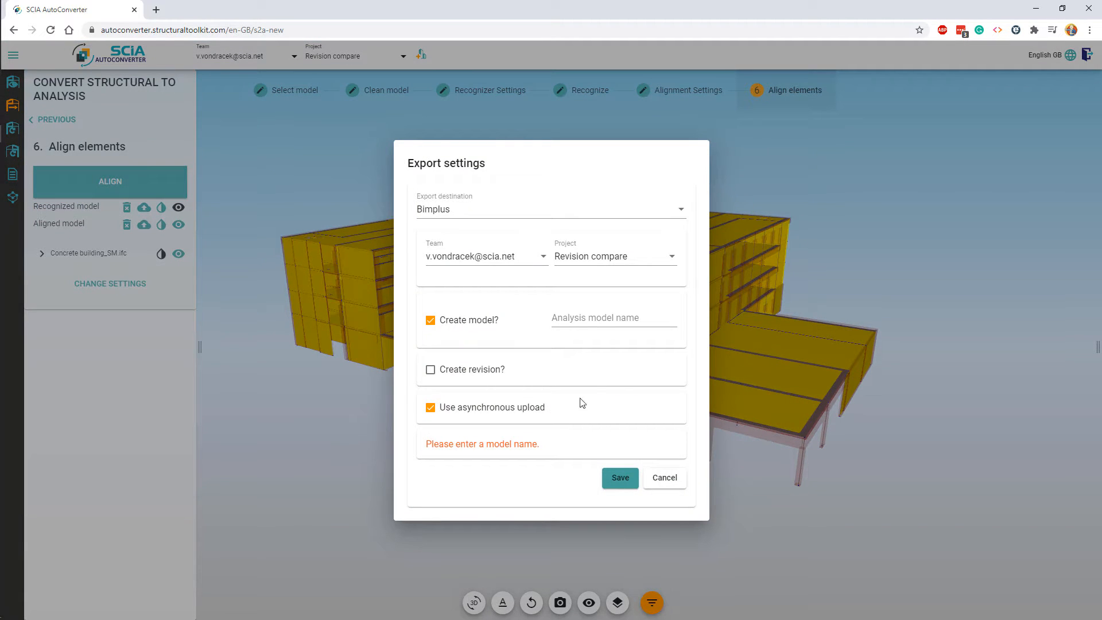
left_click(599, 322)
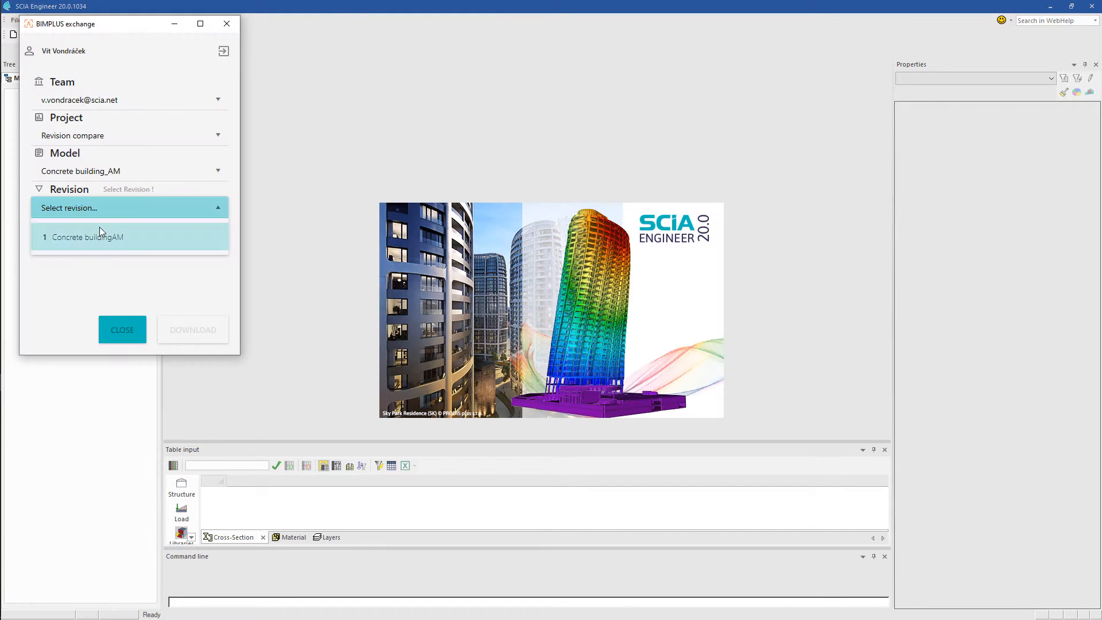
- In SCIA Engineer, download revision 1 of the Concrete building_AM model from Bimplus
left_click(99, 232)
left_click(181, 330)
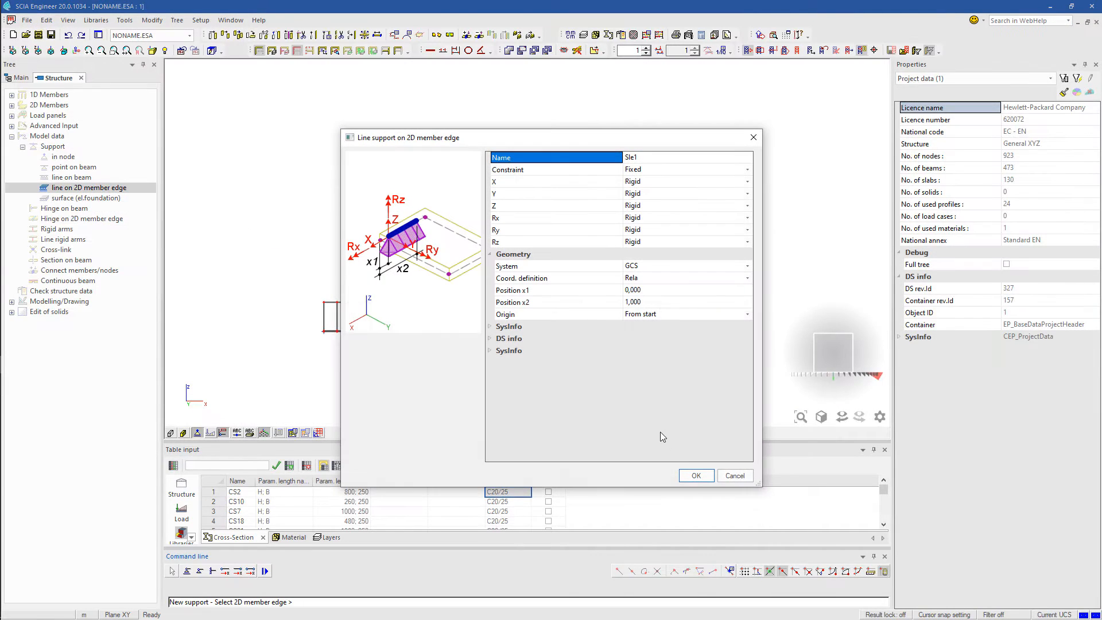
- Define a fixed line support on 2D member edges with all directions rigid in the GCS
left_click(696, 476)
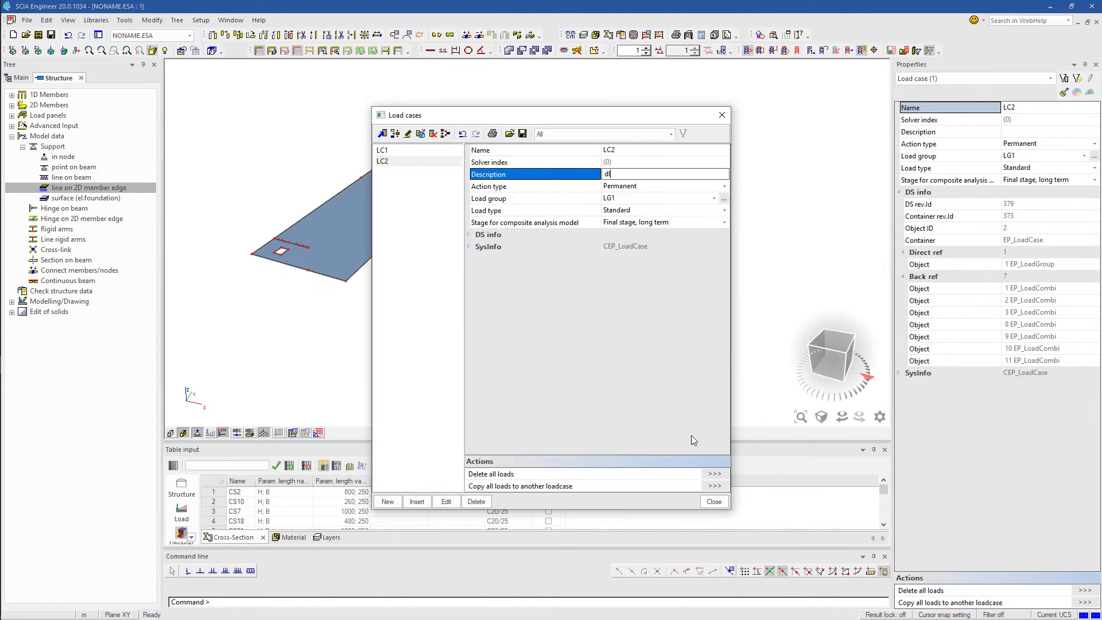
- Describe load case LC2 as dl and define a surface force of -3 kN/m^2 in direction Z on 2D members
left_click(714, 501)
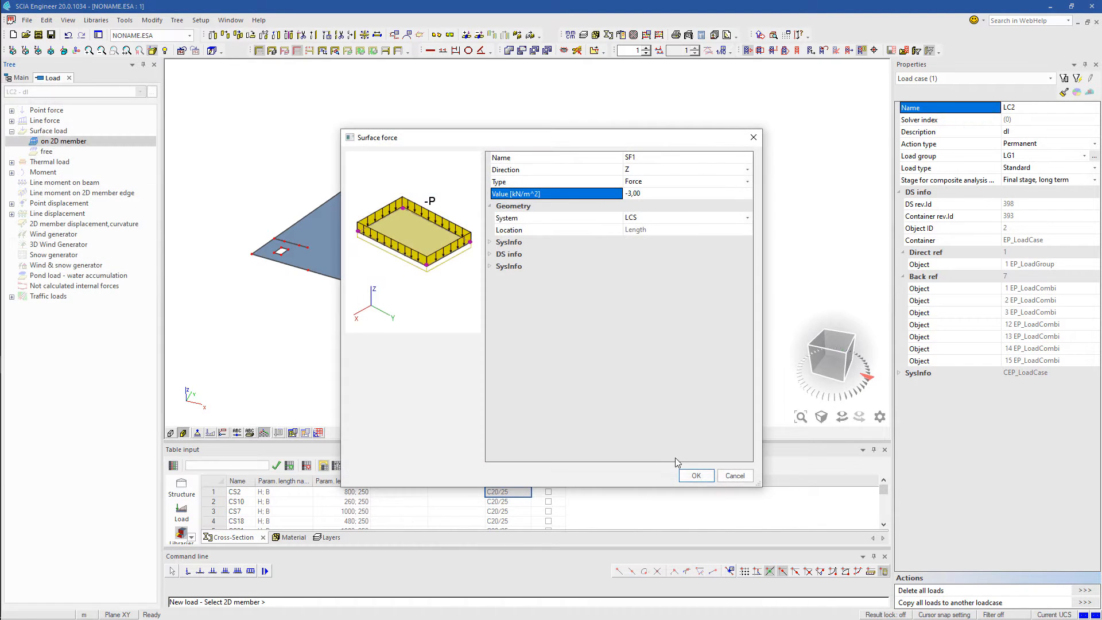
left_click(696, 475)
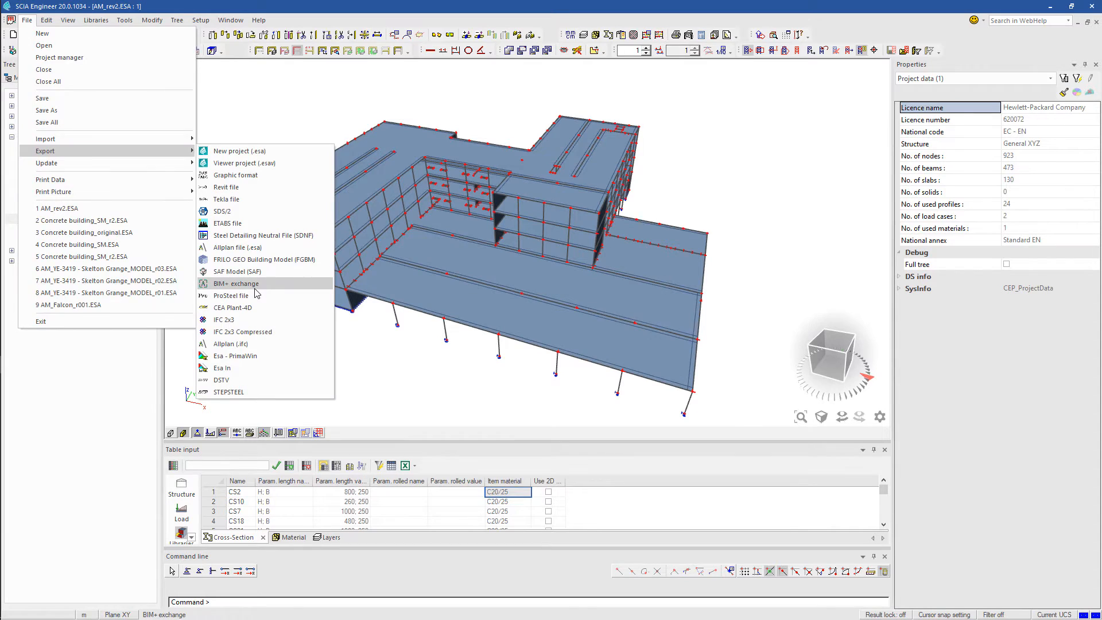
- Export the model with its loads to Bimplus as a new revision named rev2 with the description "boundary condition"
left_click(255, 284)
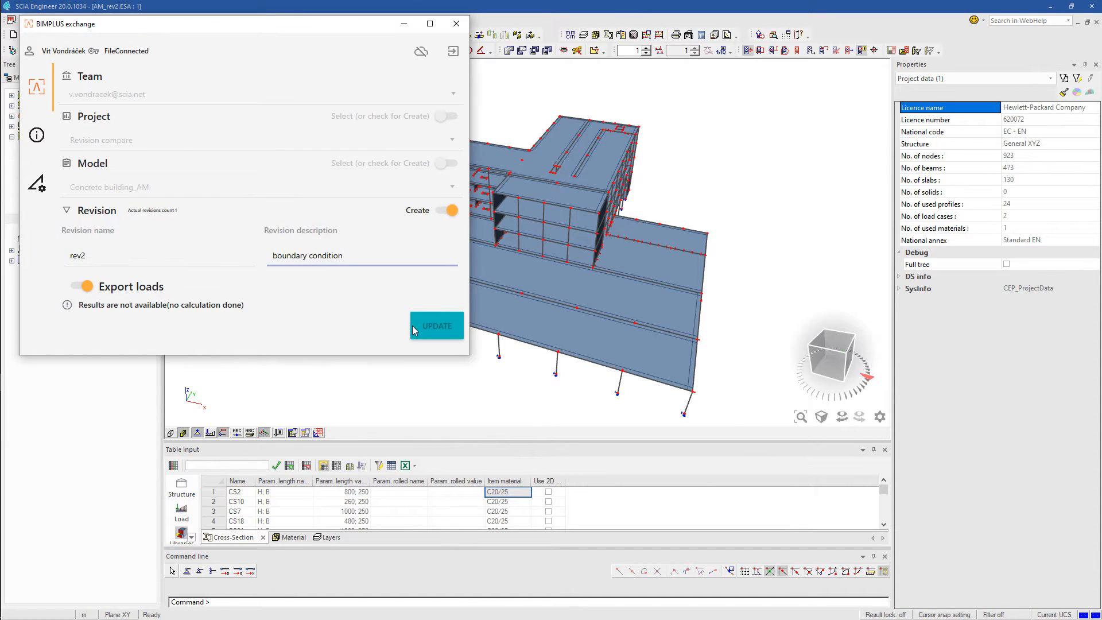
left_click(415, 330)
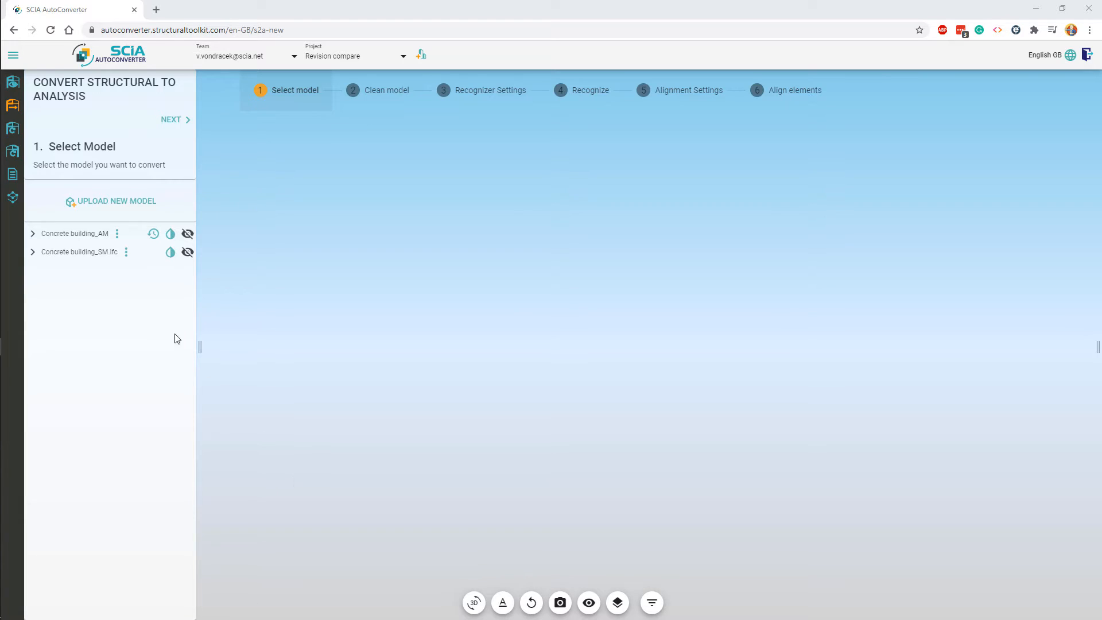
- In SCIA AutoConverter, choose Concrete building_SM_r2.ifc as the update file for the Concrete building_SM.ifc model
left_click(127, 254)
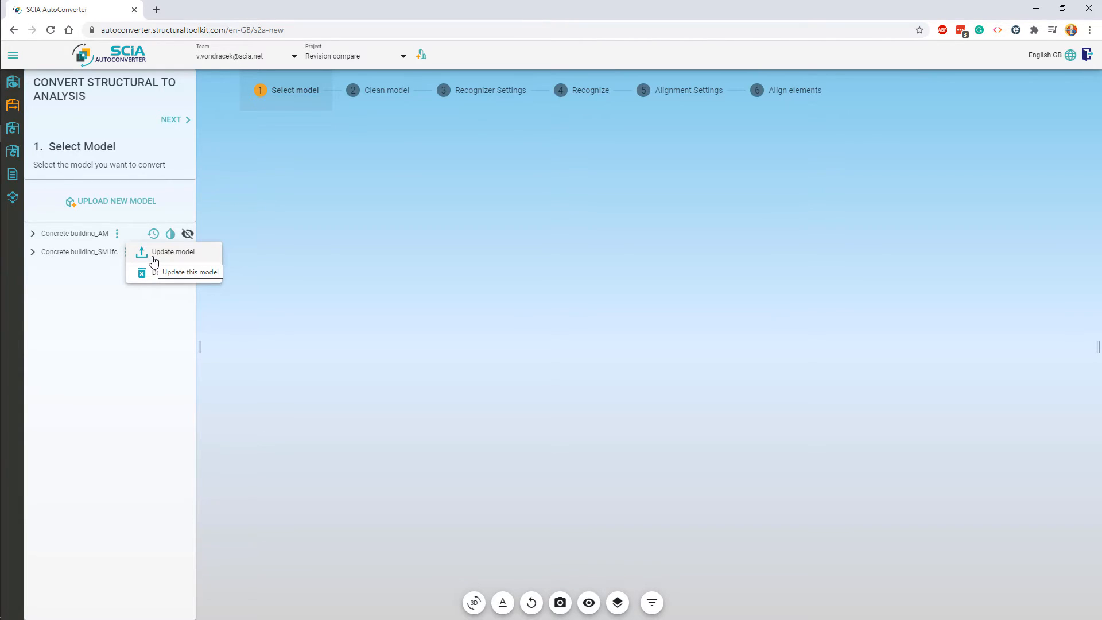
left_click(154, 259)
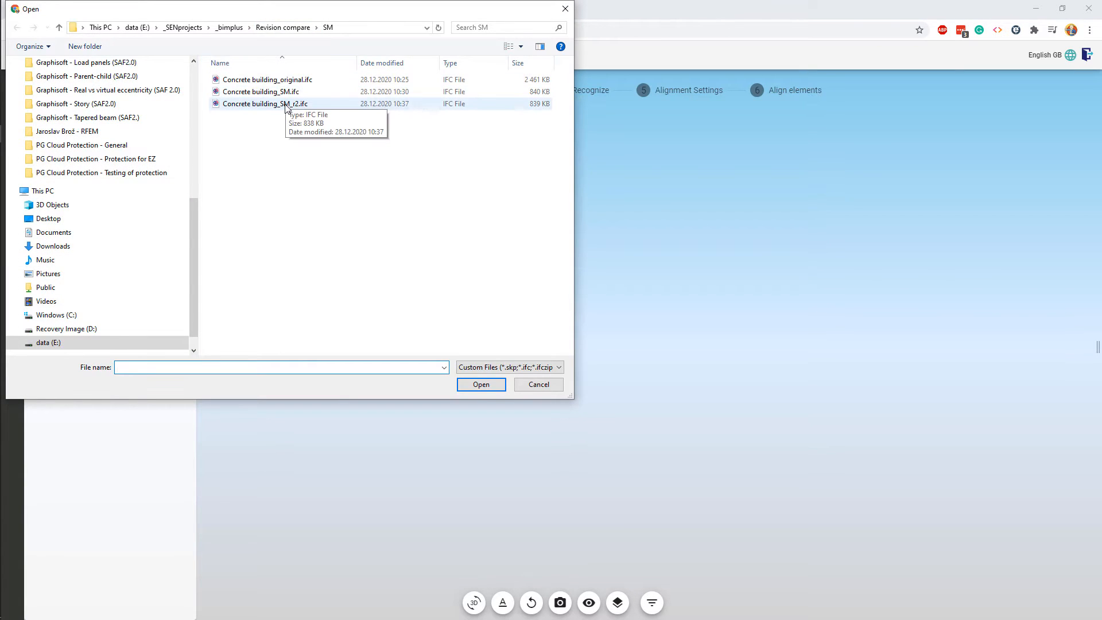
left_click(286, 105)
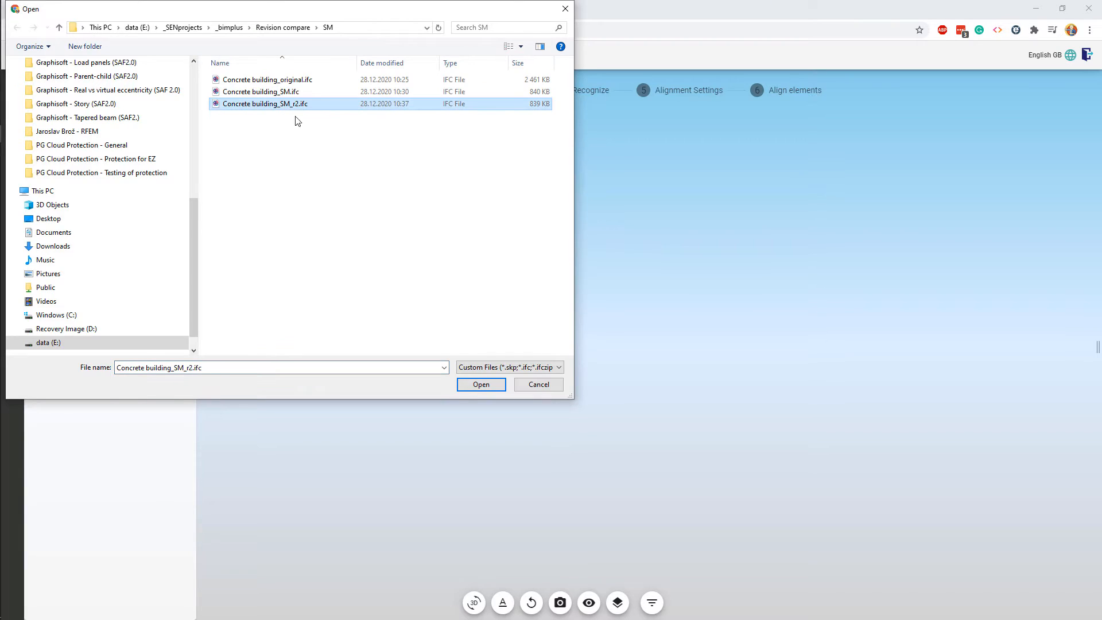
left_click(463, 387)
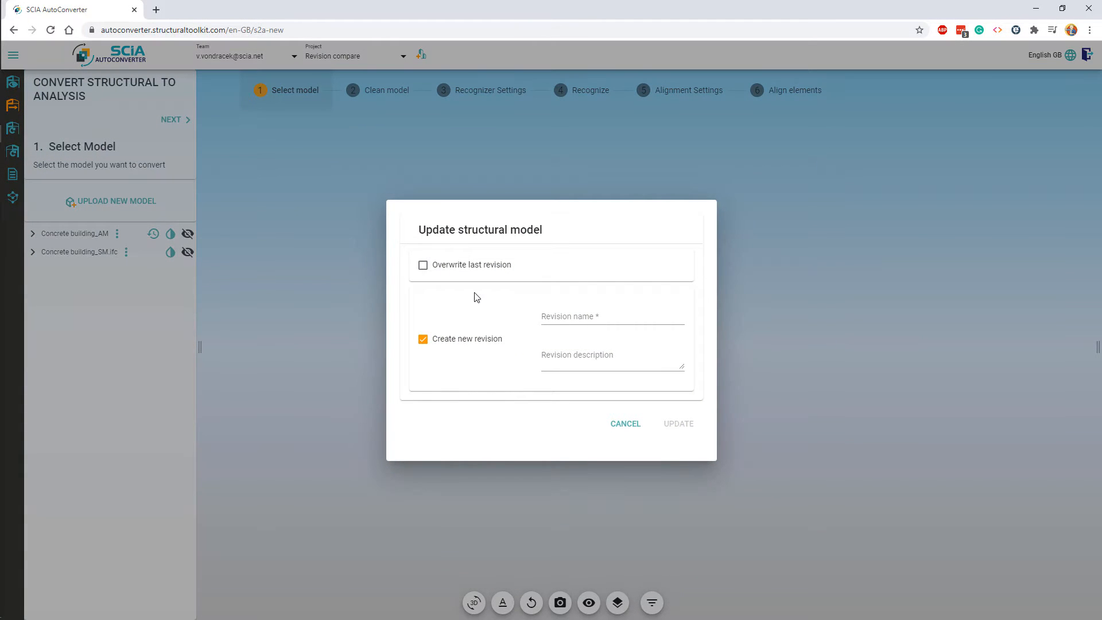
- Update the structural model as a new revision named rev2 with the description "changes from draftsman"
left_click(574, 316)
type("rev2")
left_click(608, 359)
left_click(574, 402)
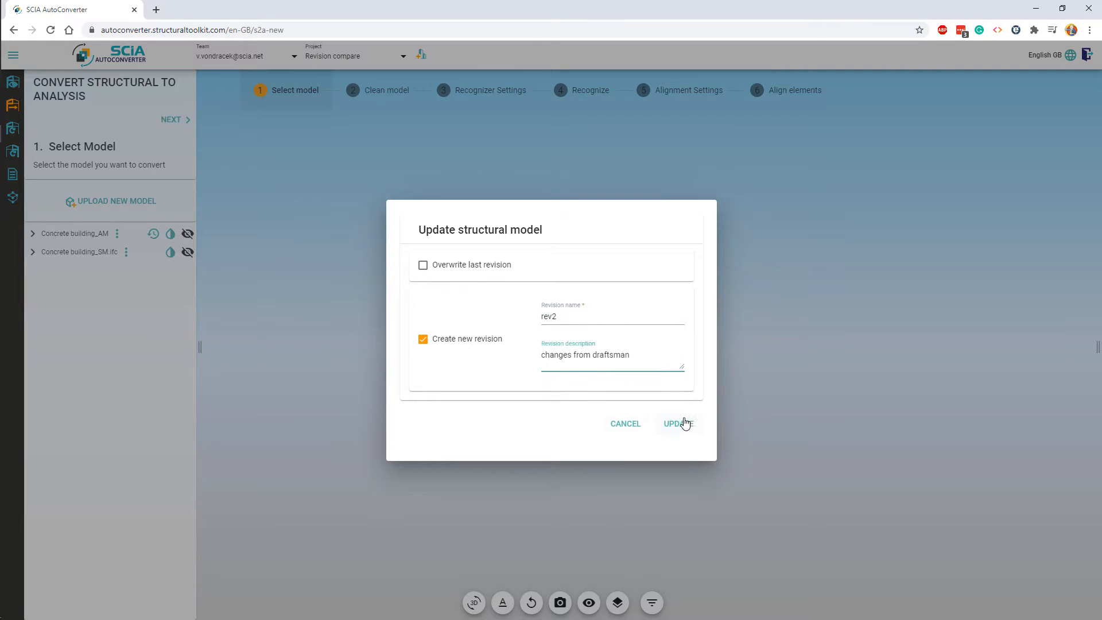
left_click(680, 423)
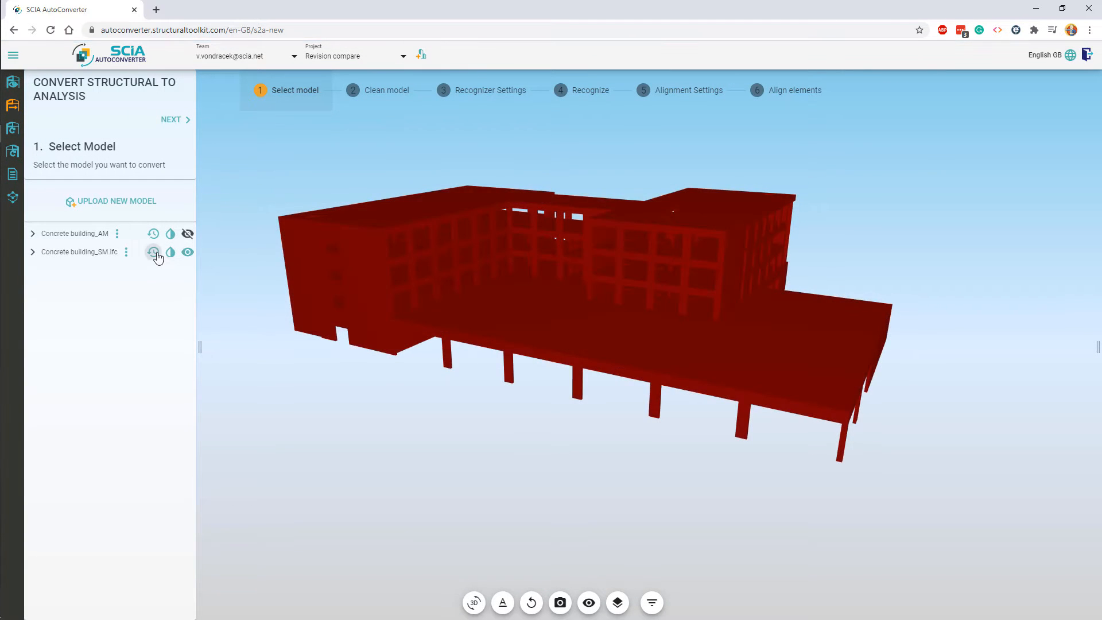
- Display the rev2 revision of the Concrete building_SM.ifc model and inspect its changed geometry
left_click(153, 252)
left_click(184, 309)
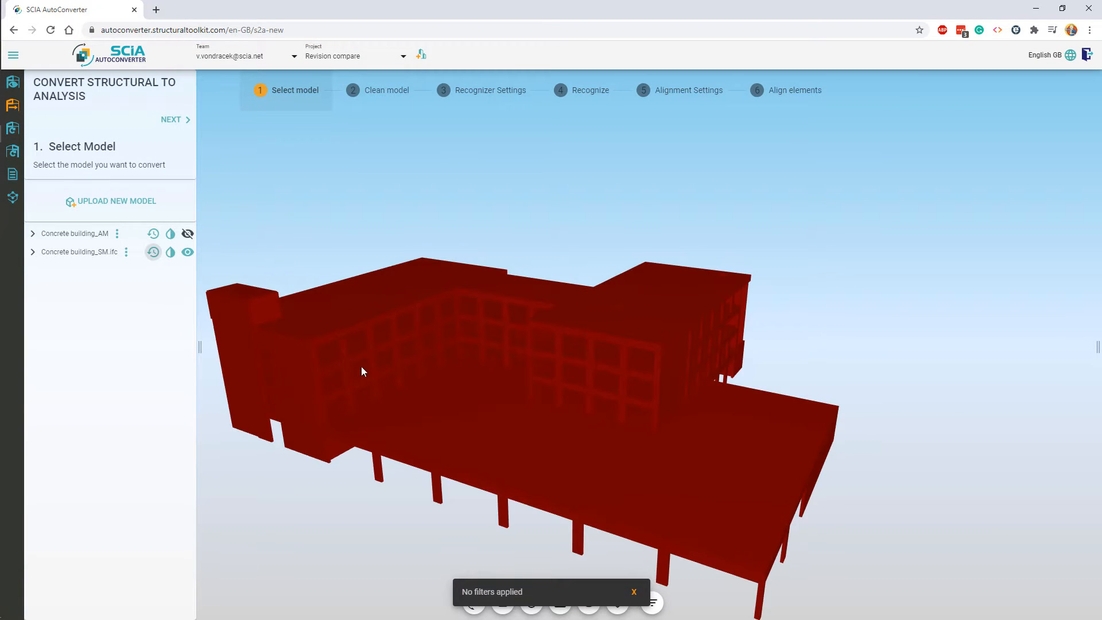
left_click_drag(414, 323, 424, 285)
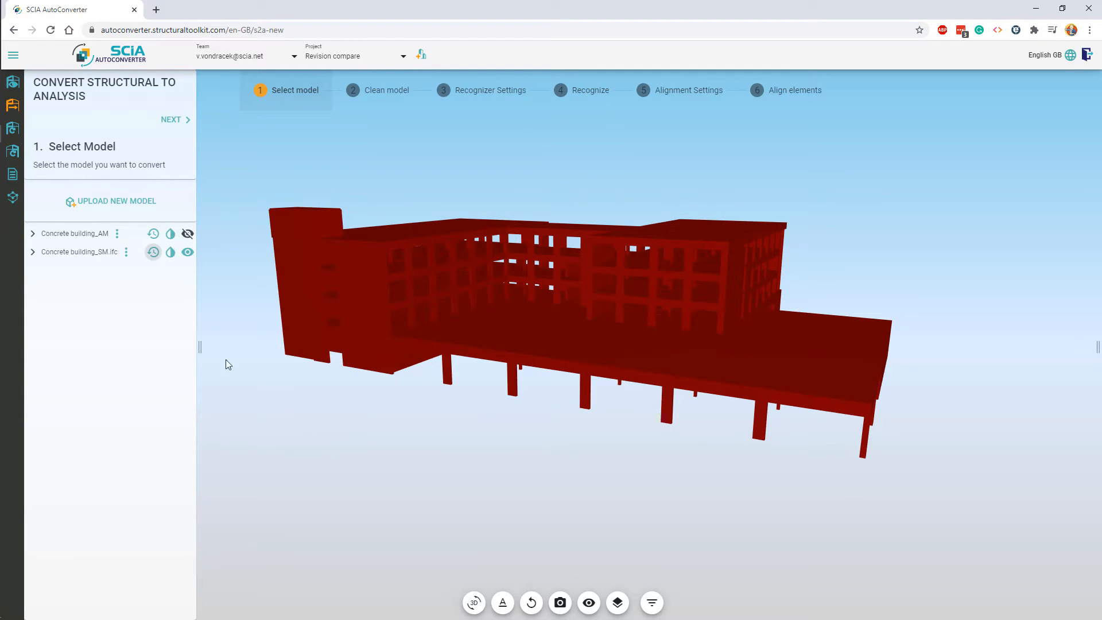
- Start updating the analysis model from the structural one and compare revisions 2 and 1 of Concrete building_SM.ifc
left_click(11, 130)
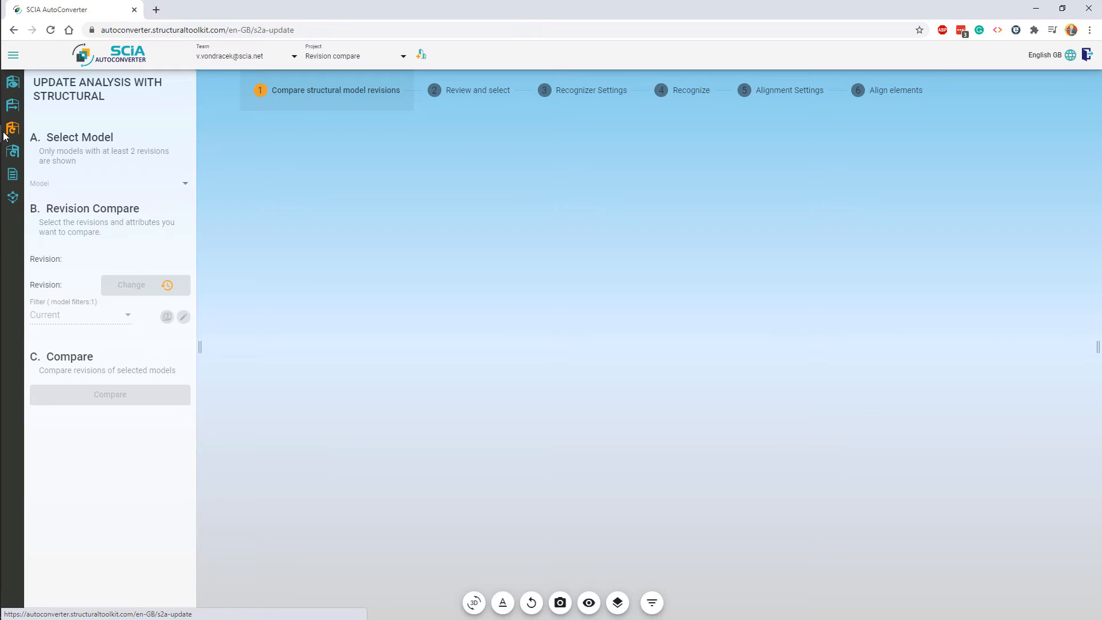
left_click(104, 183)
left_click(100, 183)
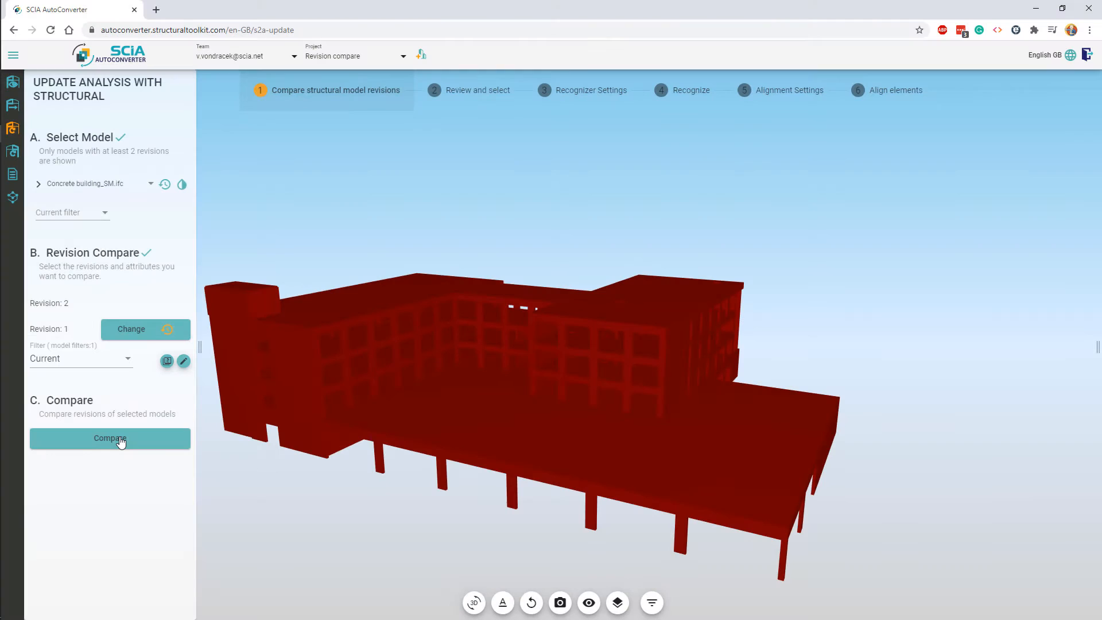
left_click(122, 445)
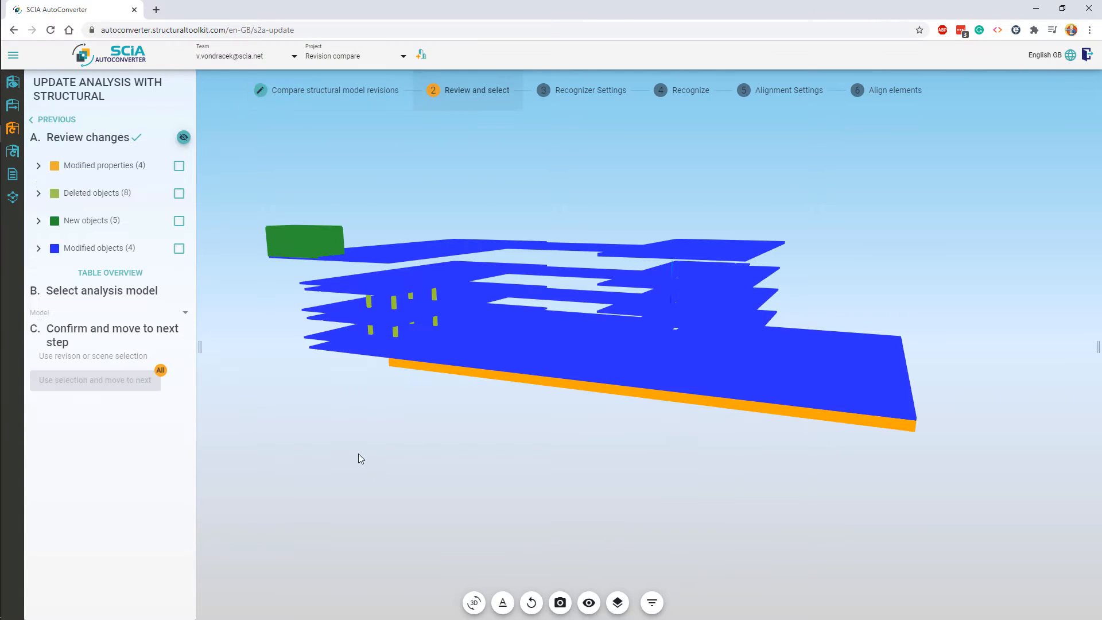
- Show the rest of the building around the changed objects and review the revision comparison table overview
left_click(186, 145)
left_click_drag(373, 298, 397, 332)
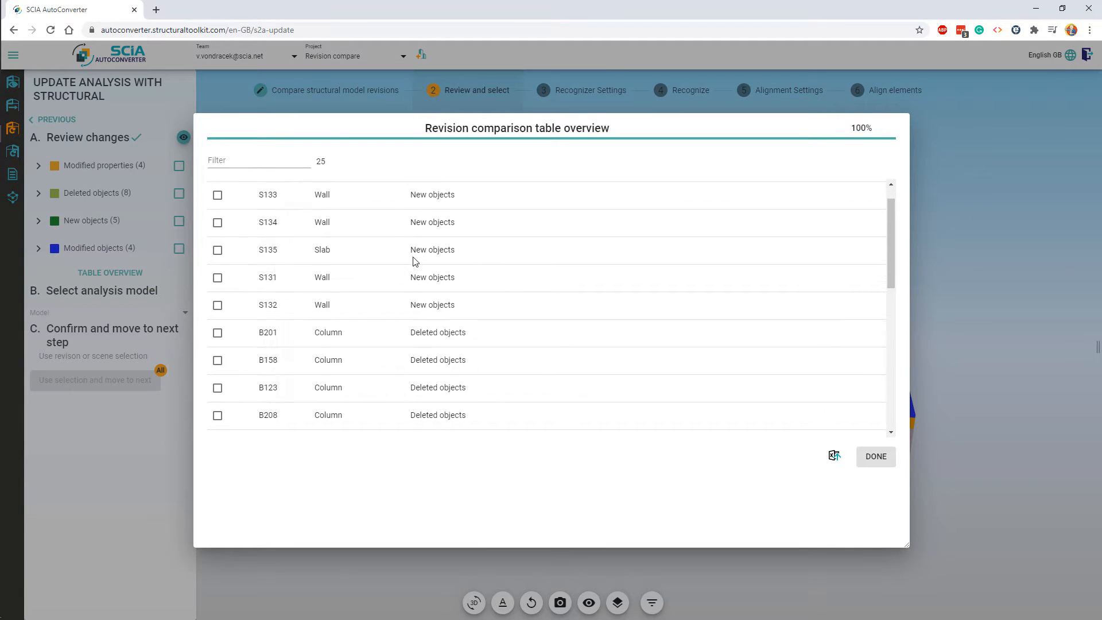
scroll(412, 253, "down", 3)
scroll(415, 261, "down", 3)
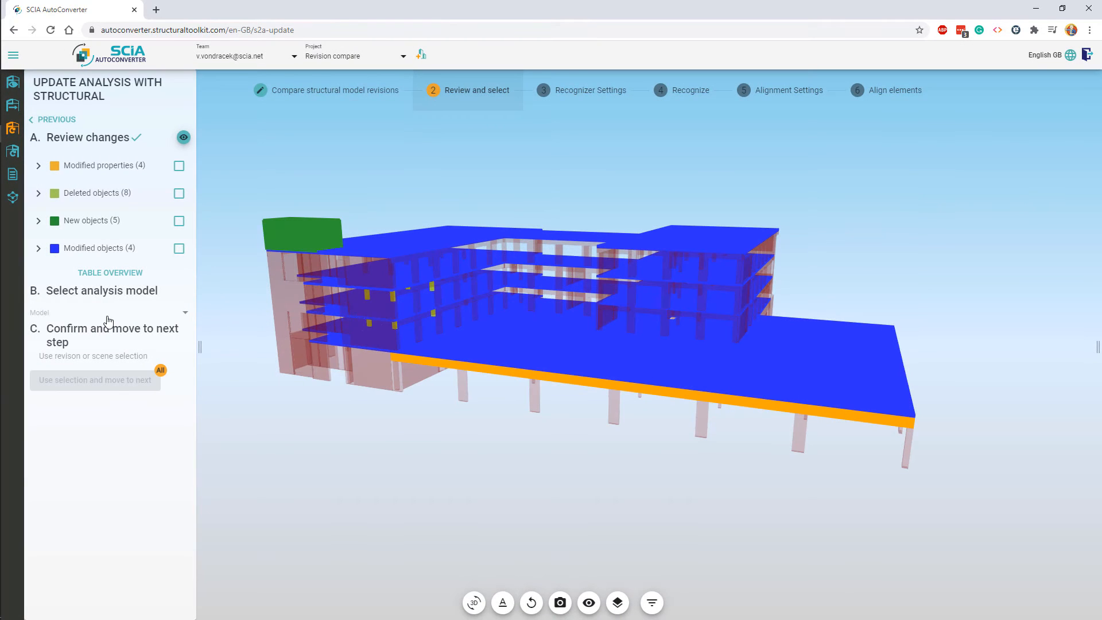
- Select revision rev2 of Concrete building_AM as the analysis model and carry all changes over to the recognizer settings
left_click(108, 317)
left_click(108, 315)
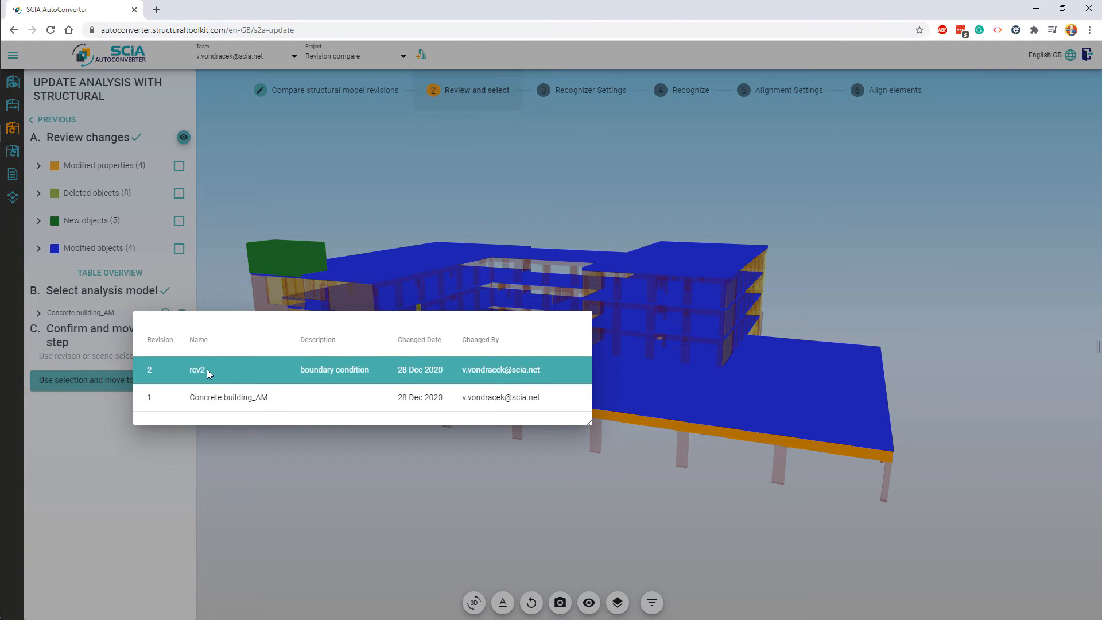
left_click(381, 488)
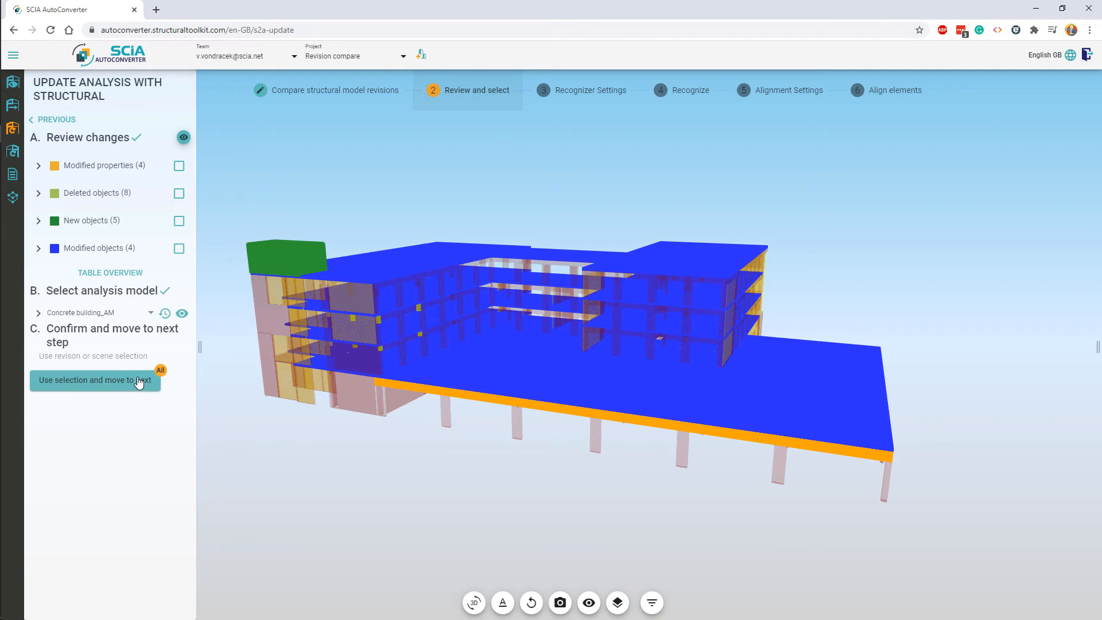
left_click(138, 381)
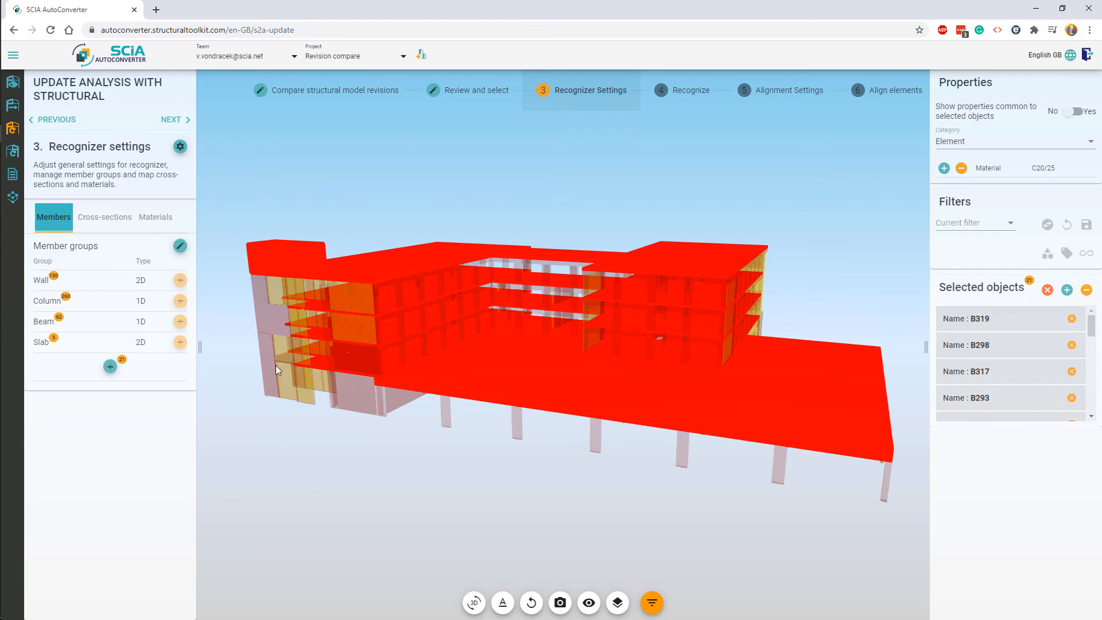
- Accept the recognizer settings and recognize the changed structural elements as analysis elements
left_click(170, 121)
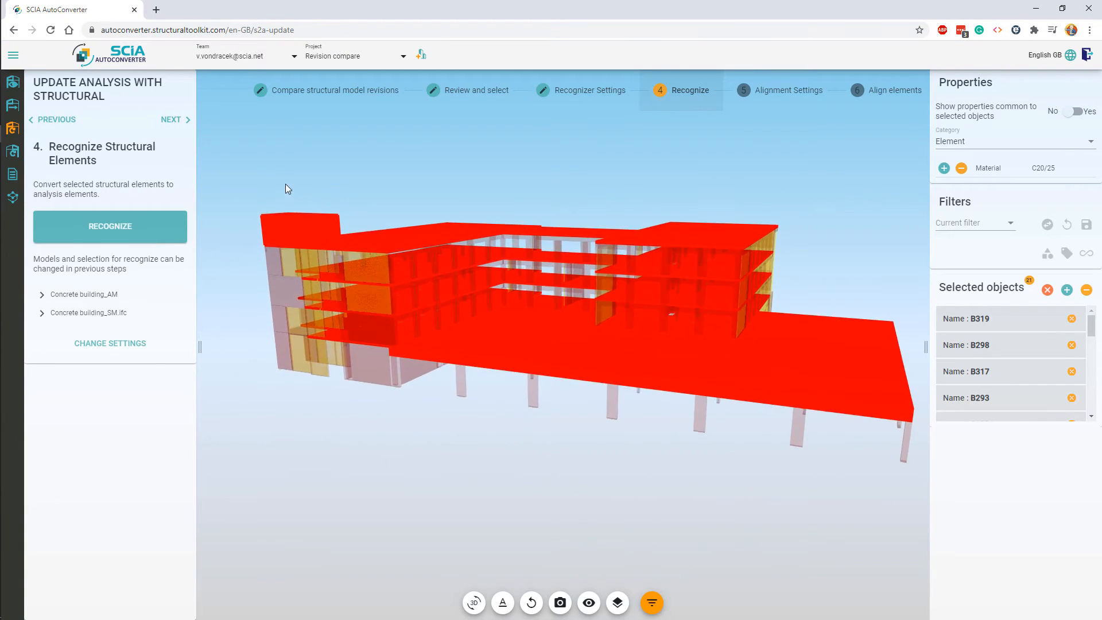
left_click(122, 228)
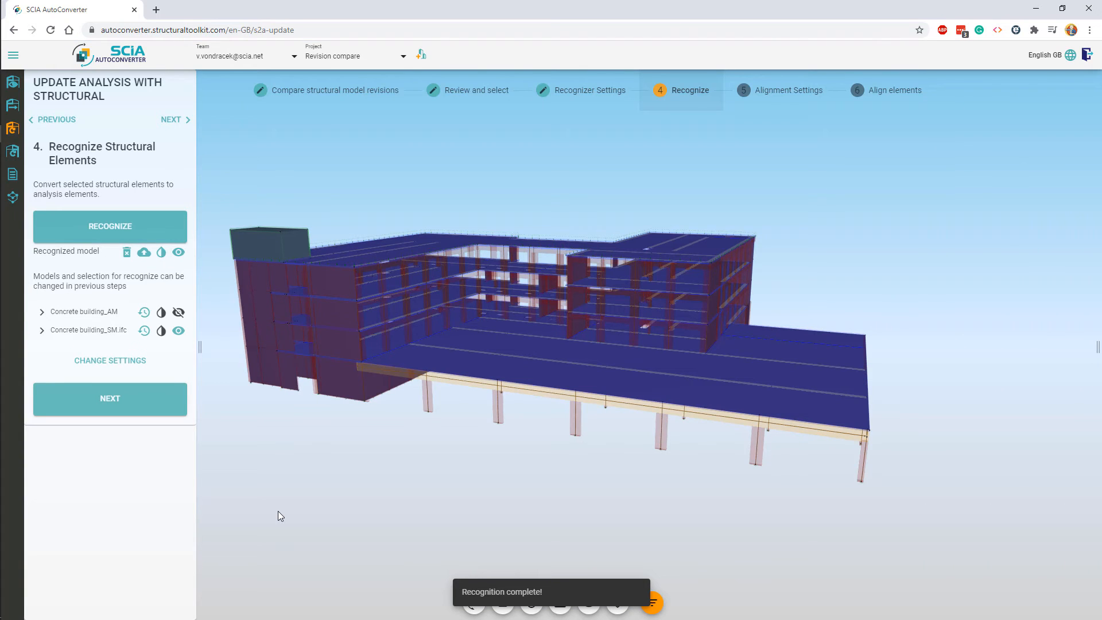
- Accept the alignment settings and align the elements of the updated analysis model
left_click(131, 412)
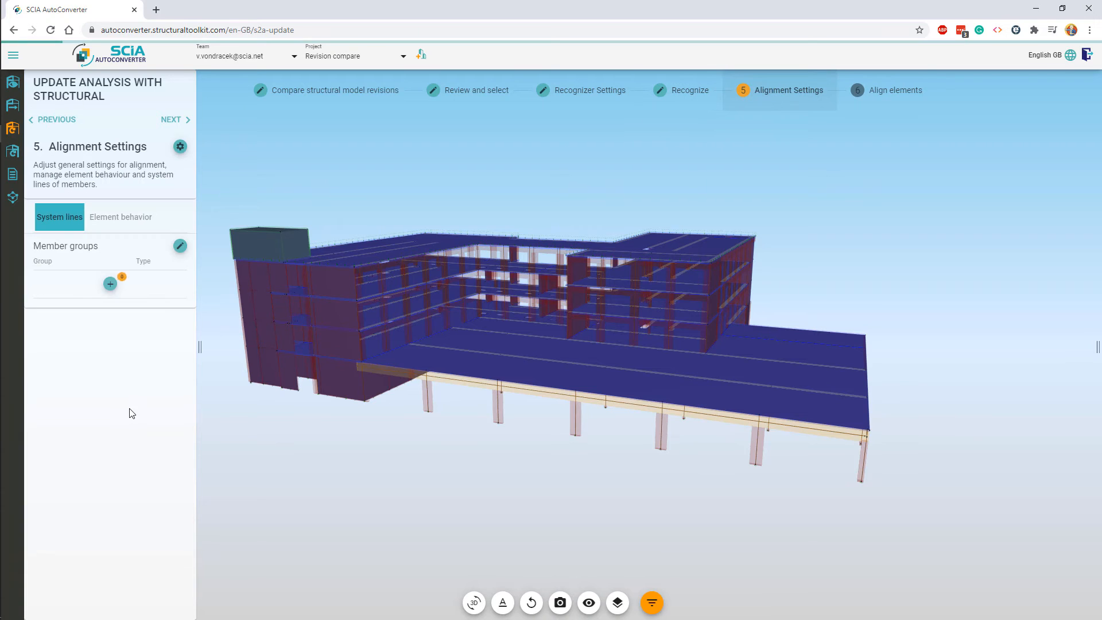
left_click(170, 122)
left_click(100, 189)
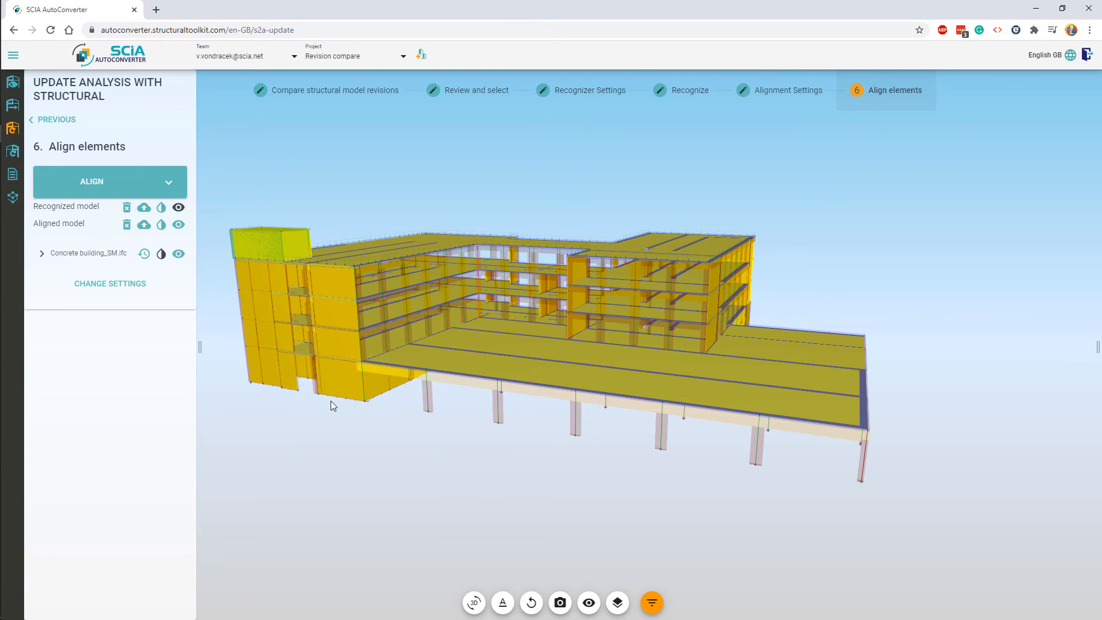
- Hide the structural model Concrete building_SM.ifc and examine the aligned analysis model around the tower walls, roof loads and columns
left_click_drag(331, 419, 282, 394)
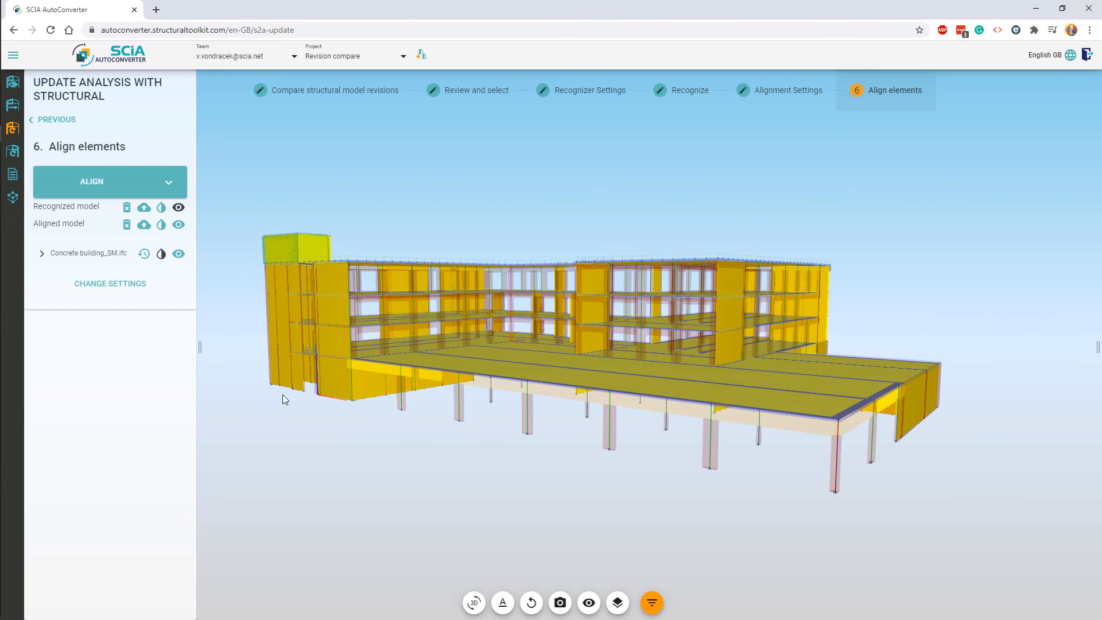
left_click(180, 256)
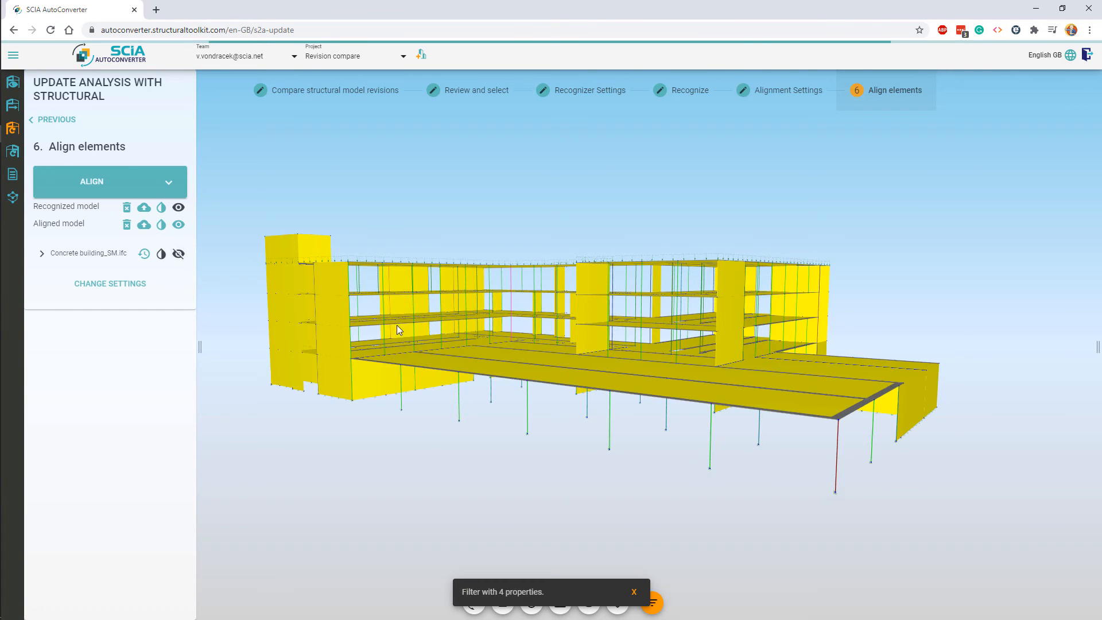
left_click_drag(398, 324, 419, 360)
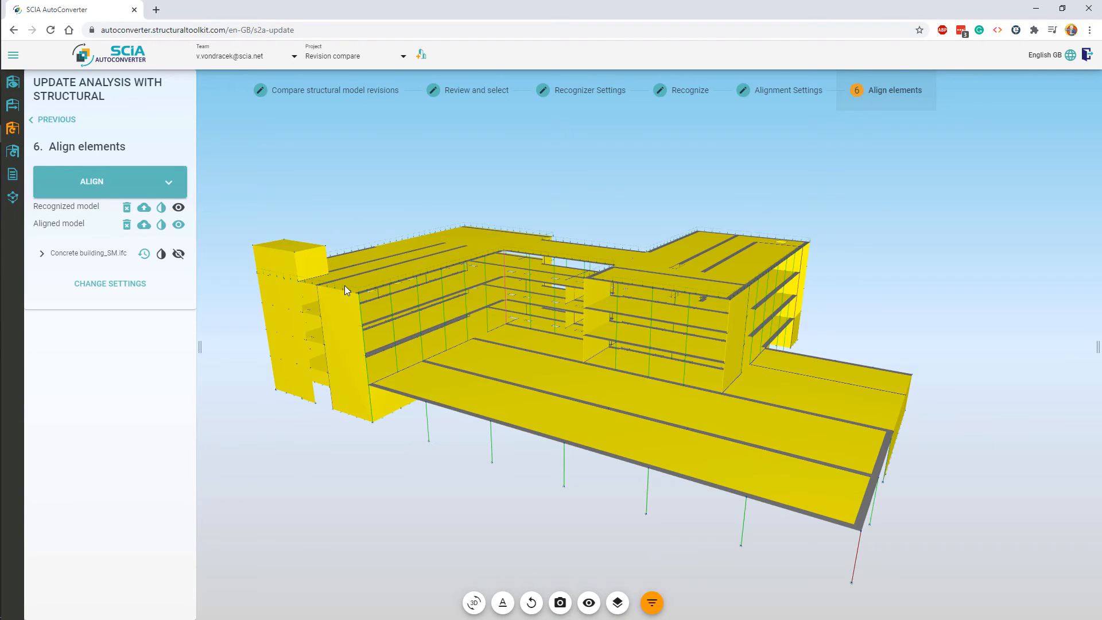
scroll(345, 291, "up", 3)
scroll(342, 290, "up", 2)
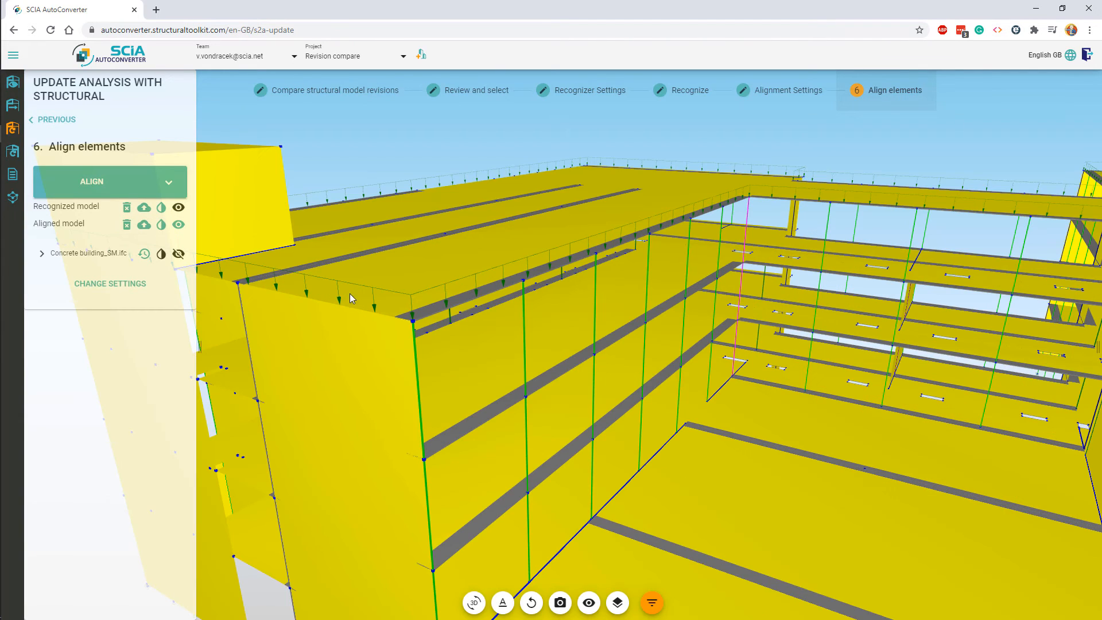
scroll(439, 302, "down", 5)
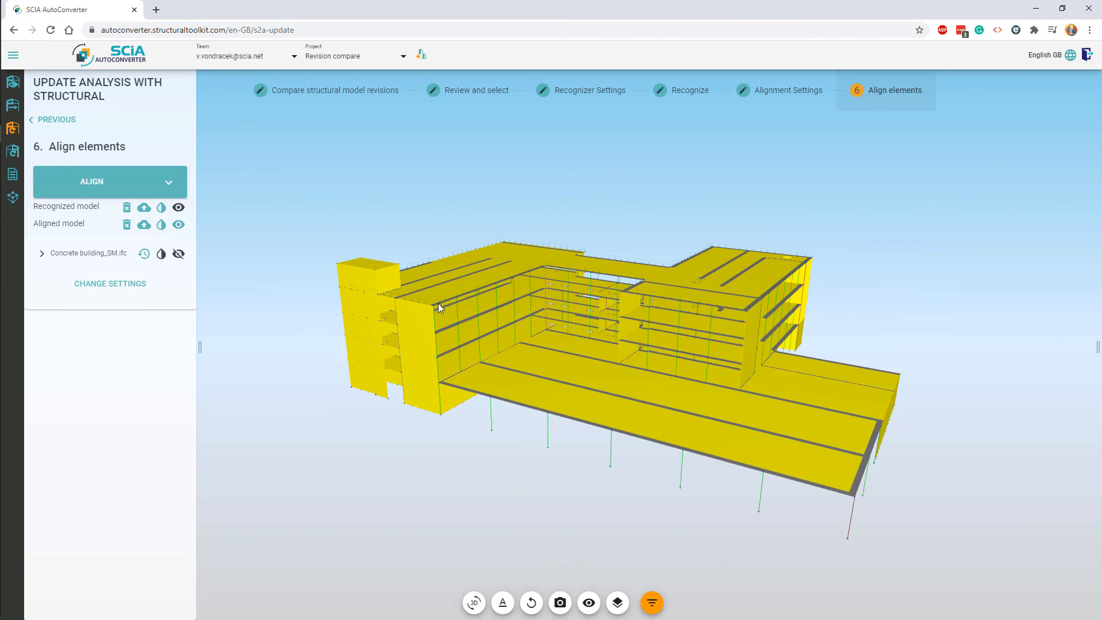
scroll(476, 407, "up", 5)
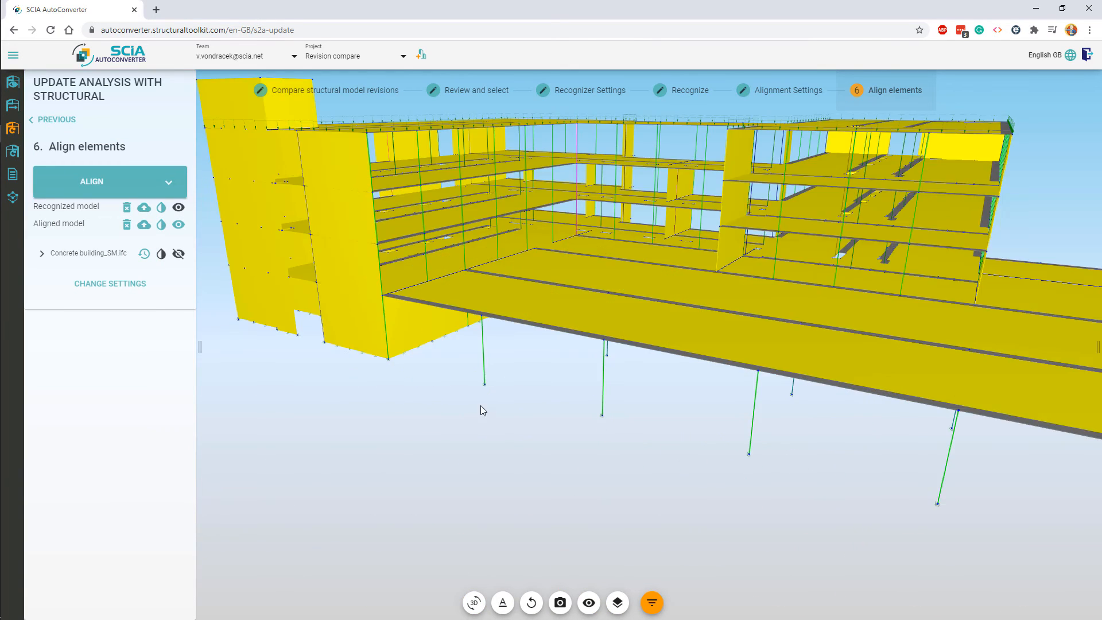
scroll(481, 395, "down", 3)
scroll(246, 270, "down", 3)
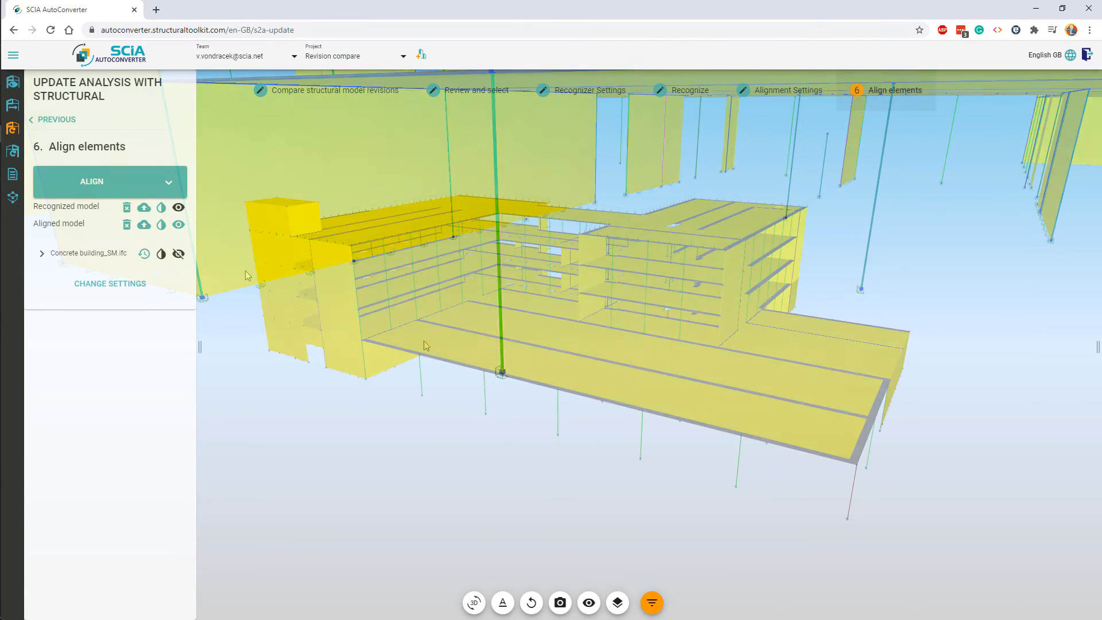
- Set the aligned model to export to Bimplus into the existing analysis model Concrete building_AM instead of a new model
left_click(144, 224)
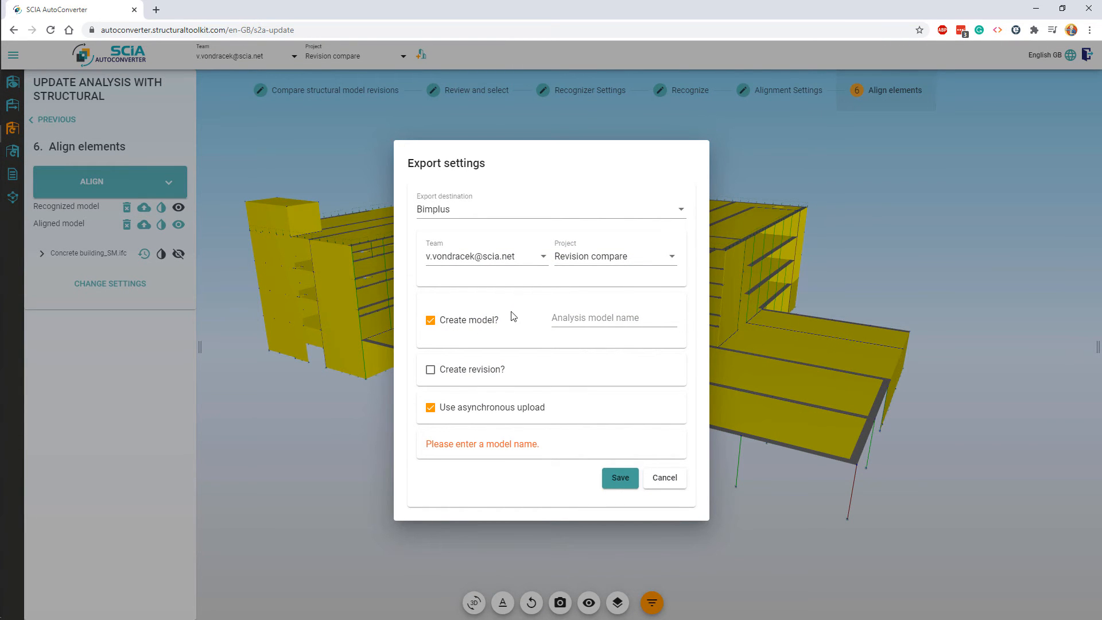
left_click(445, 320)
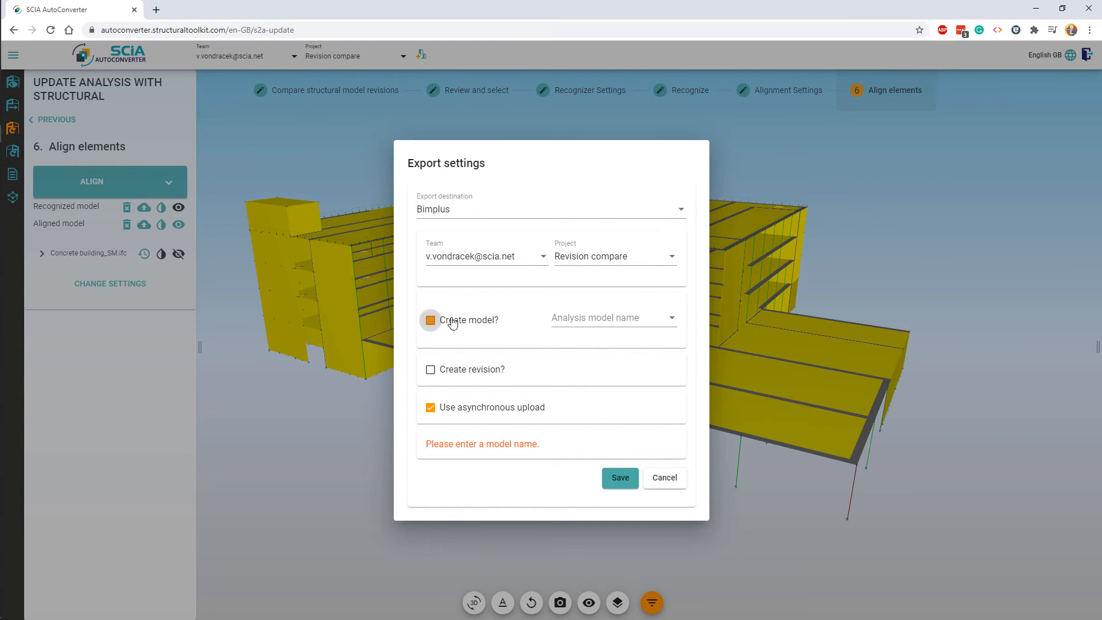
left_click(613, 322)
left_click(607, 317)
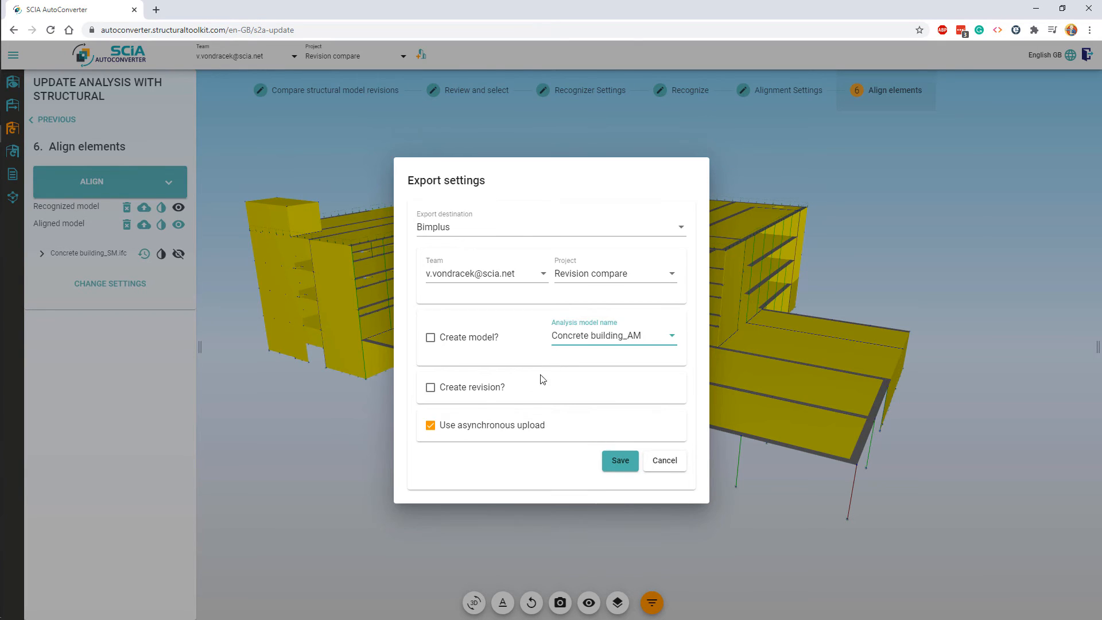
- Create revision rev3 with the description "Accepted changes from SM (rev2)" and save the export
left_click(483, 390)
left_click(580, 353)
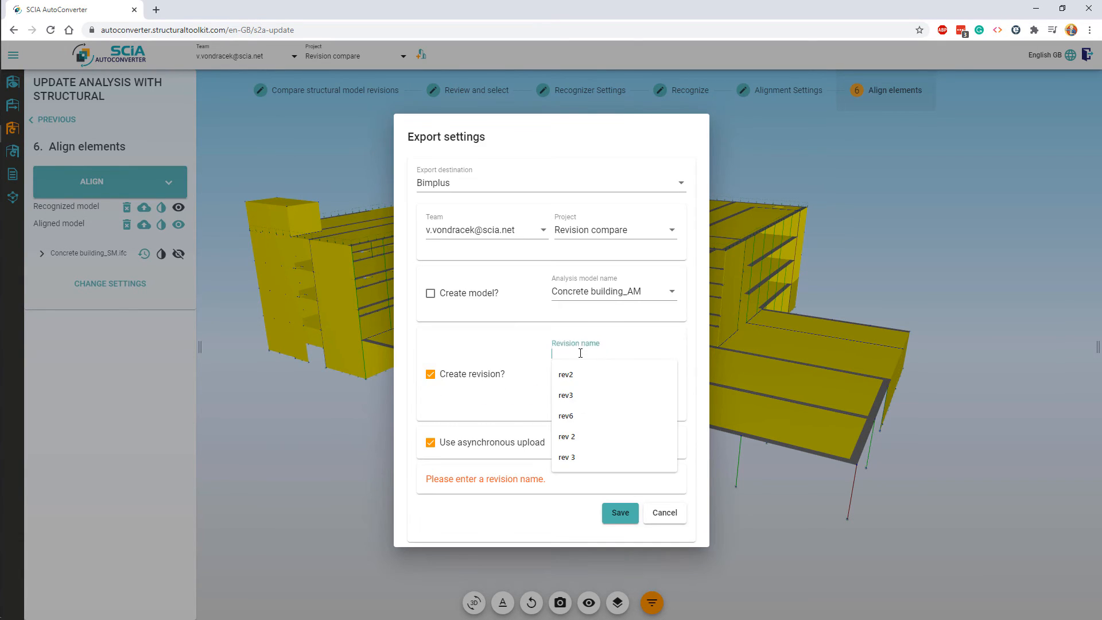
type("rev")
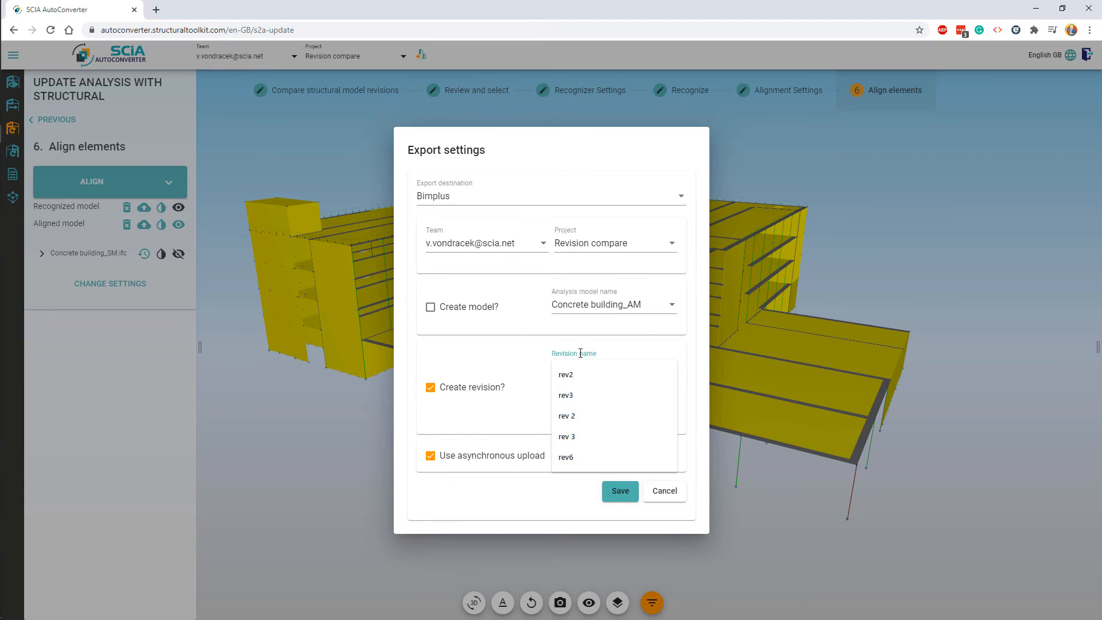
type("3")
key("Tab")
type("acce")
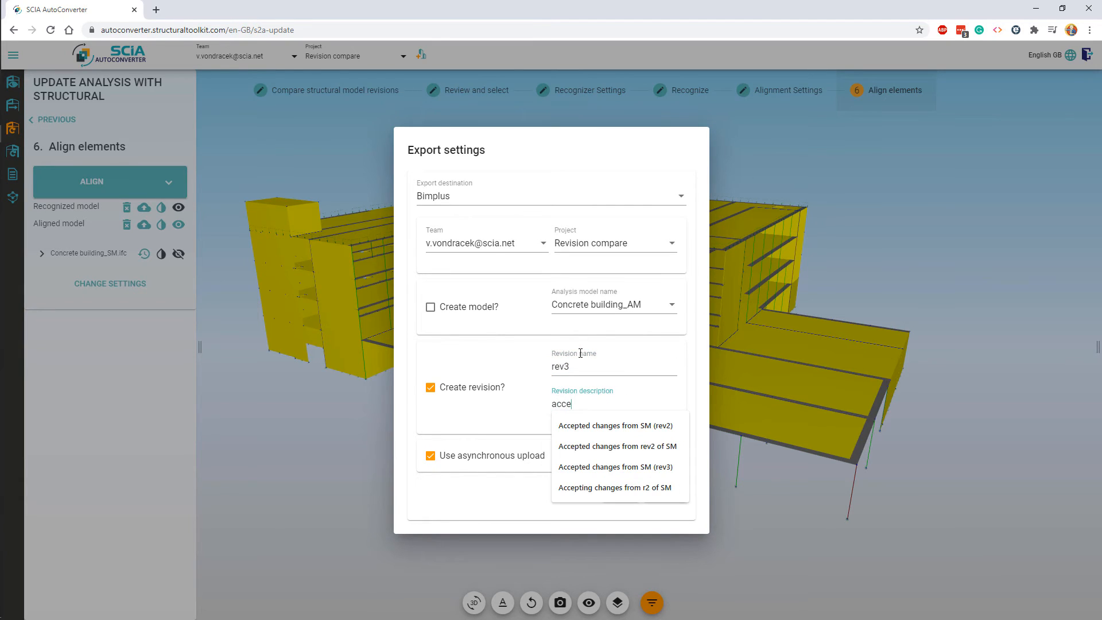
type("pted changes from SM (rev2")
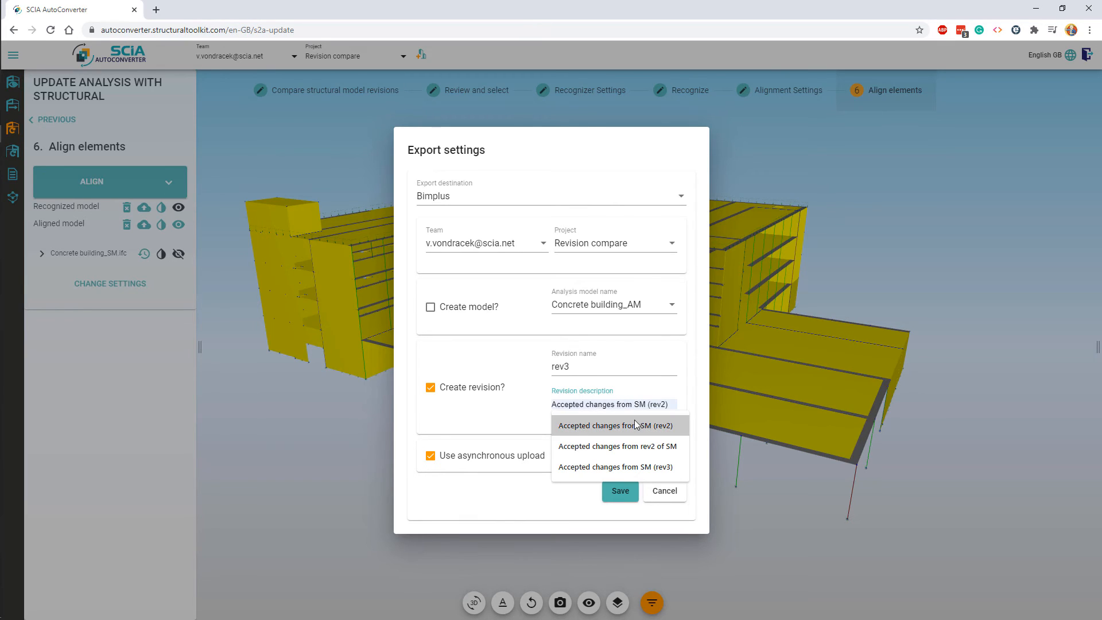
left_click(632, 425)
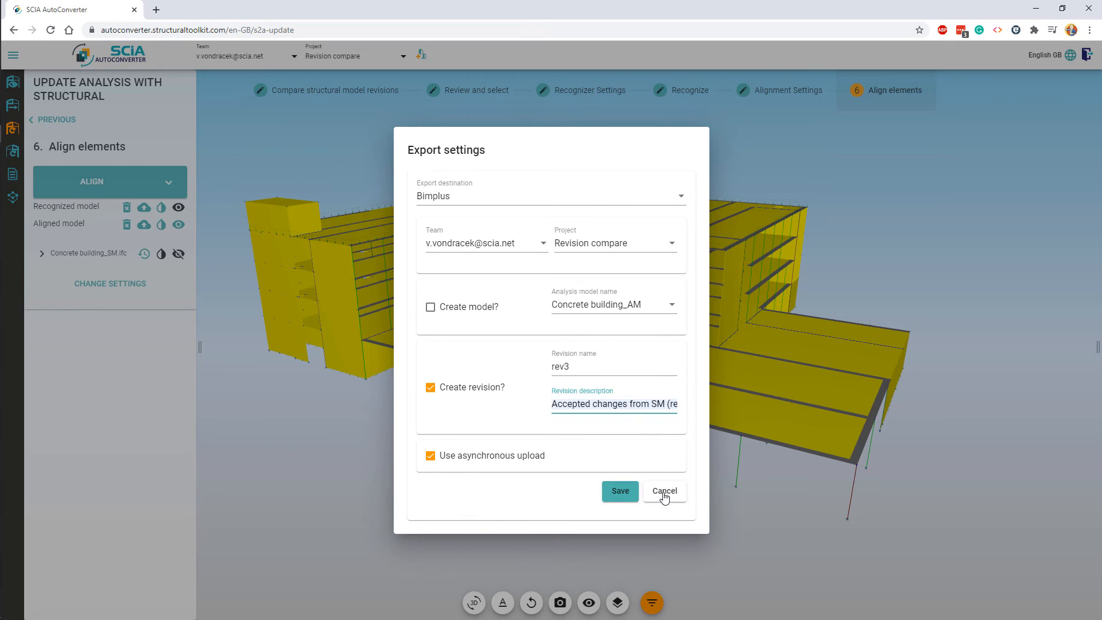
left_click(620, 491)
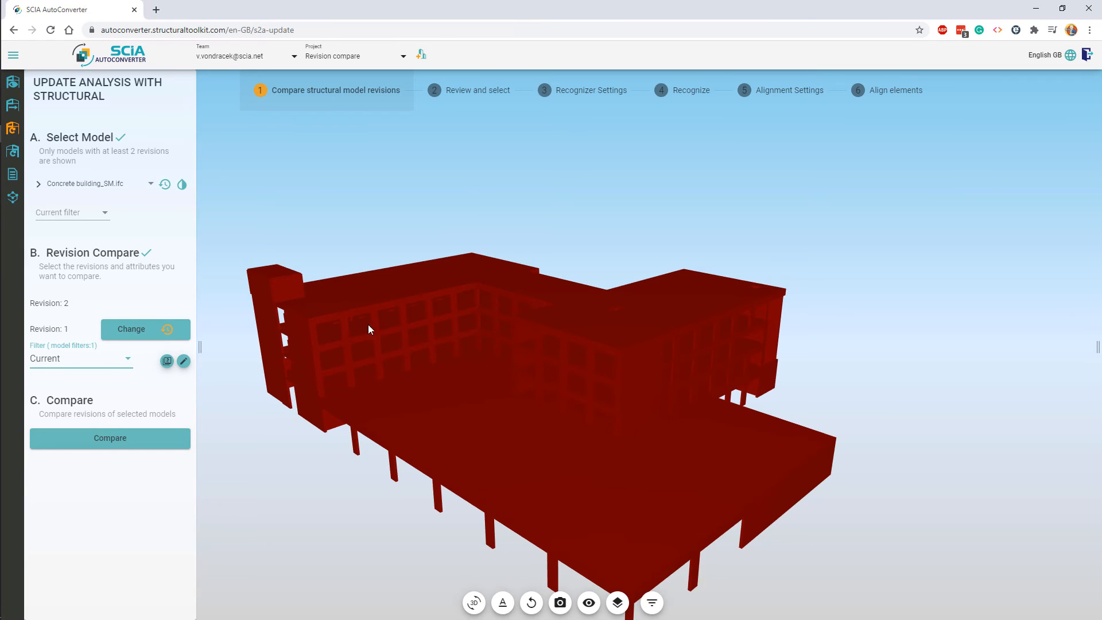
- Add the Material property to the attributes compared between revisions 2 and 1 of Concrete building_SM.ifc
left_click(184, 360)
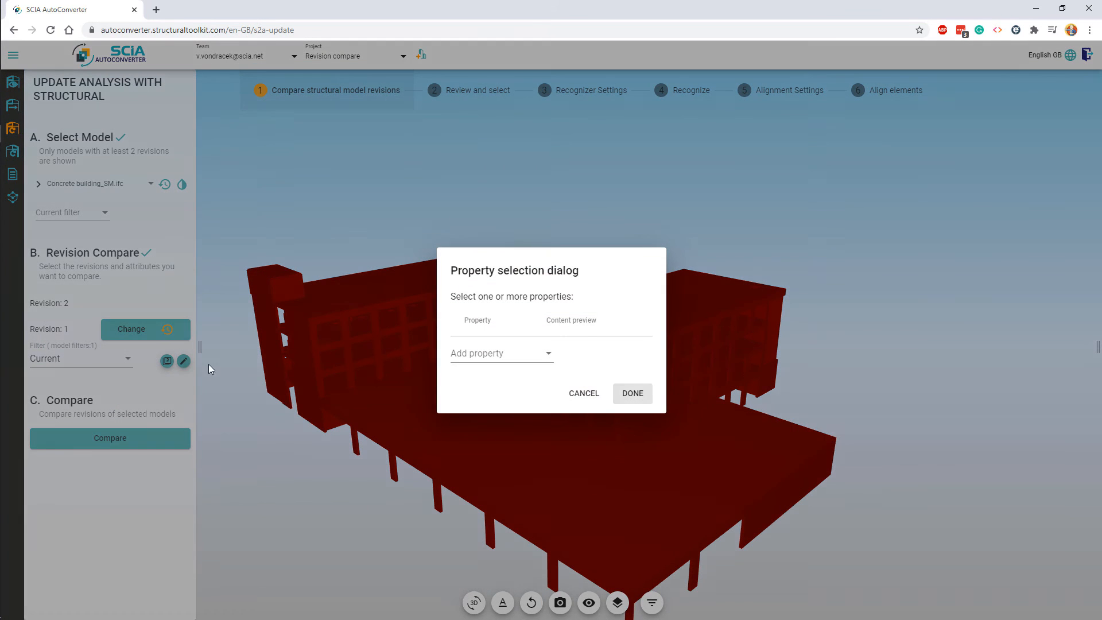
left_click(478, 361)
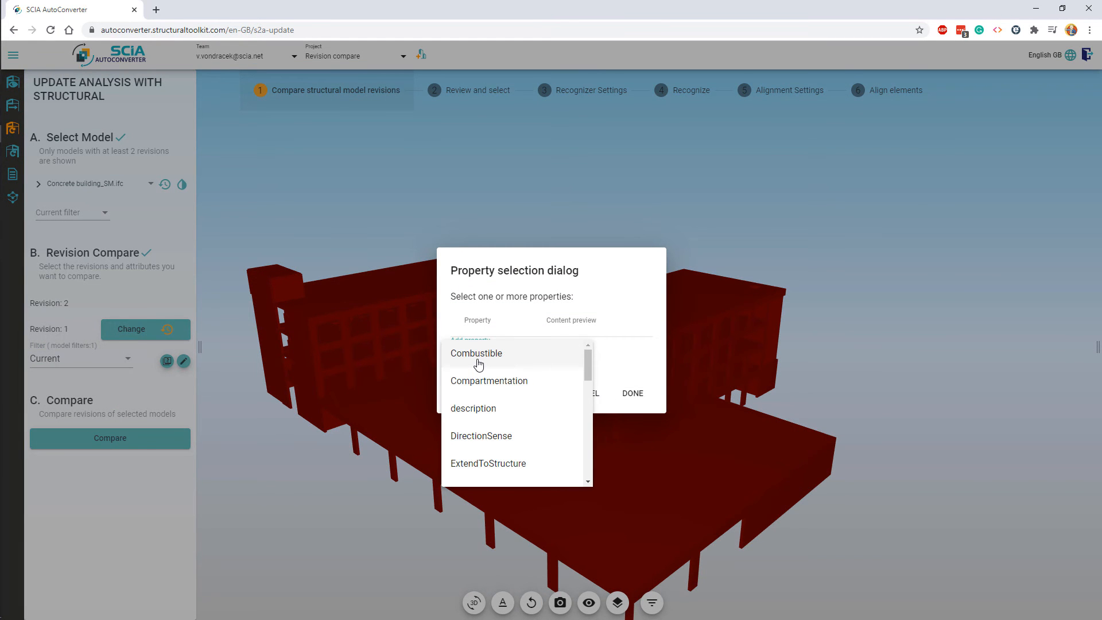
scroll(479, 364, "down", 3)
left_click(505, 470)
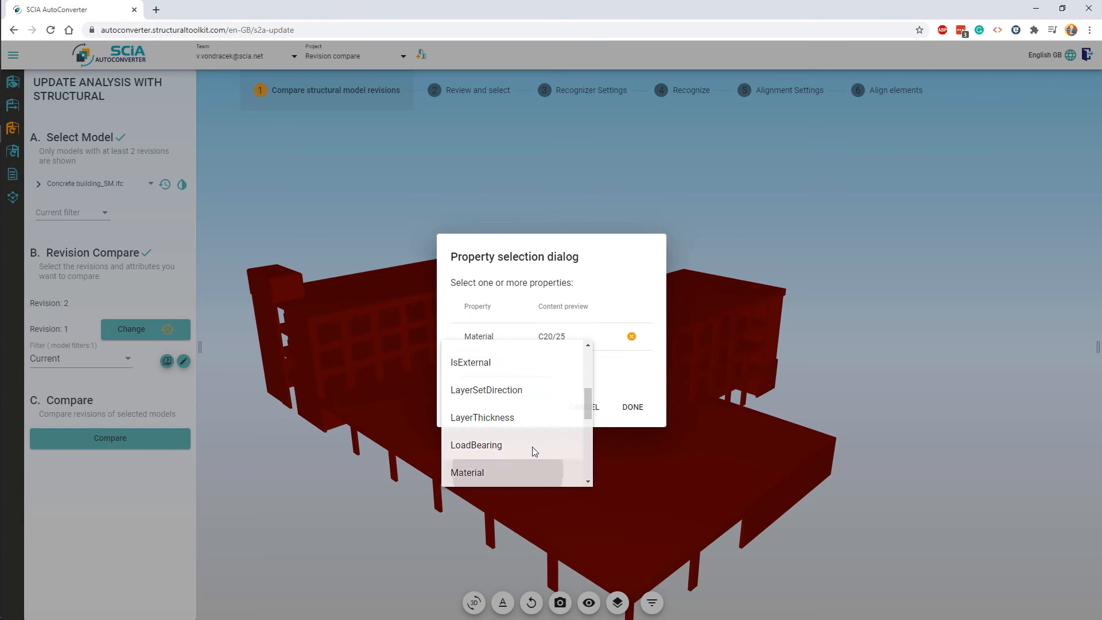
left_click(642, 409)
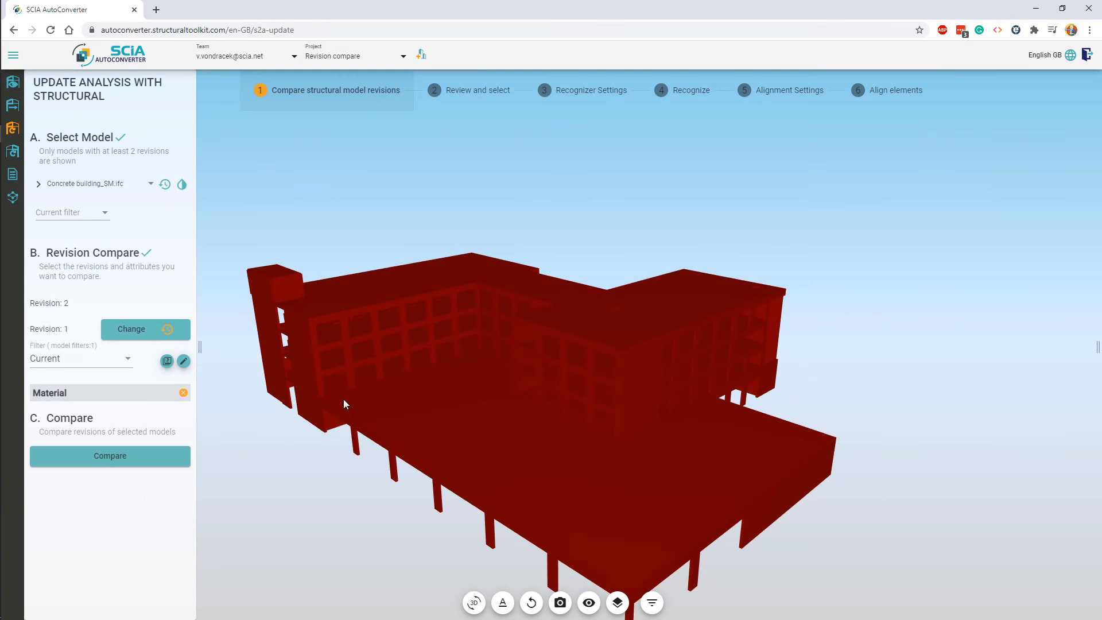
- Compare the structural model revisions including material and review the changes in the comparison table overview
left_click(120, 456)
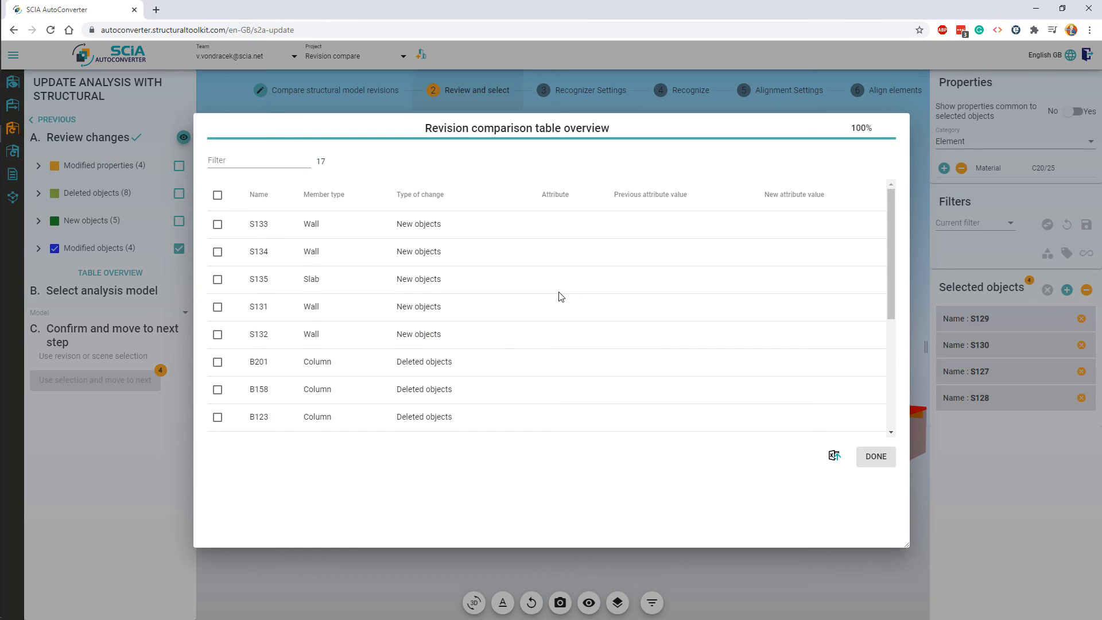
scroll(561, 296, "down", 4)
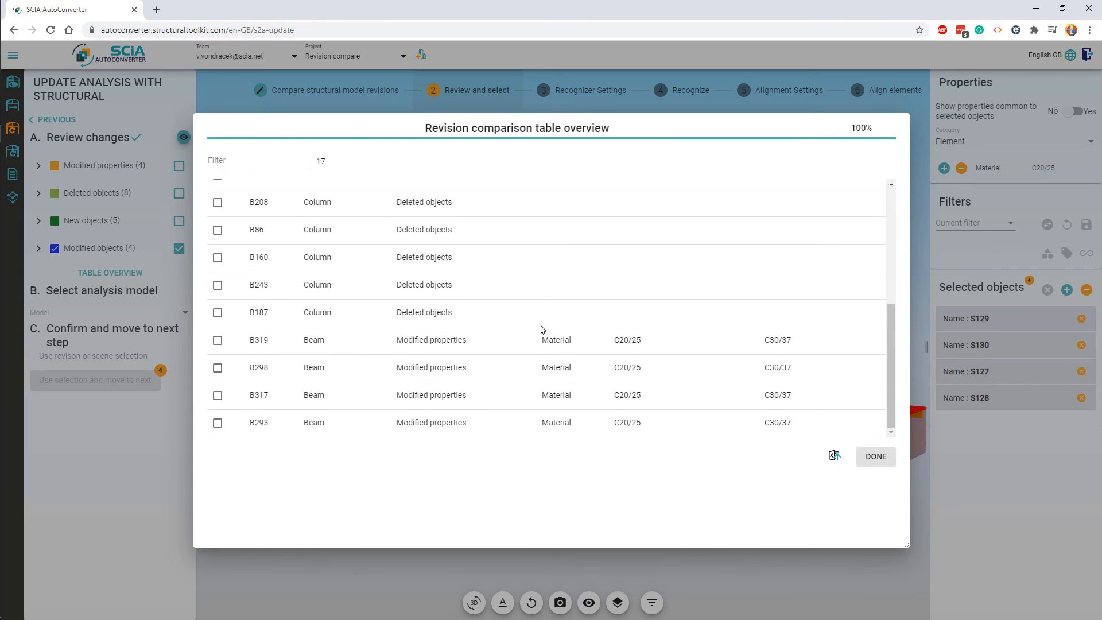